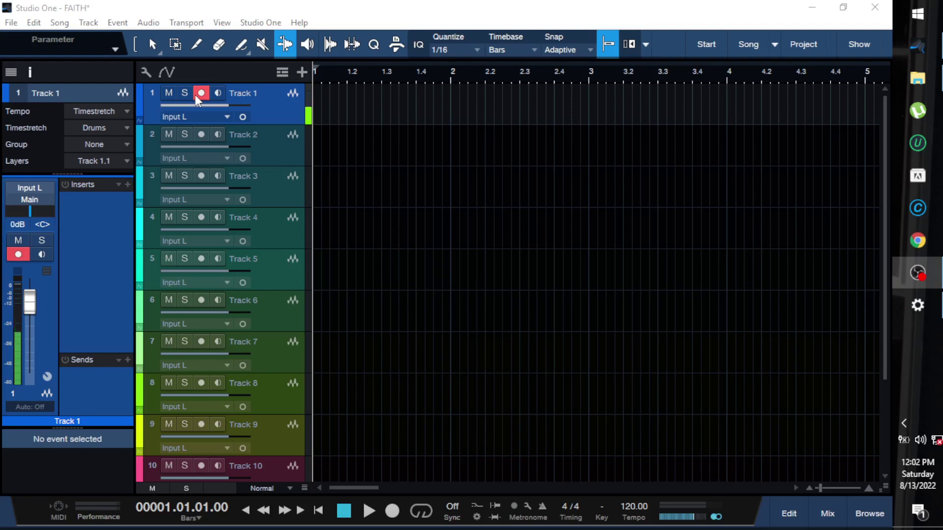
# Step: Switch the keyboard mapping scheme in the Keyboard Shortcuts options to Cubase and confirm the change
pyautogui.click(266, 23)
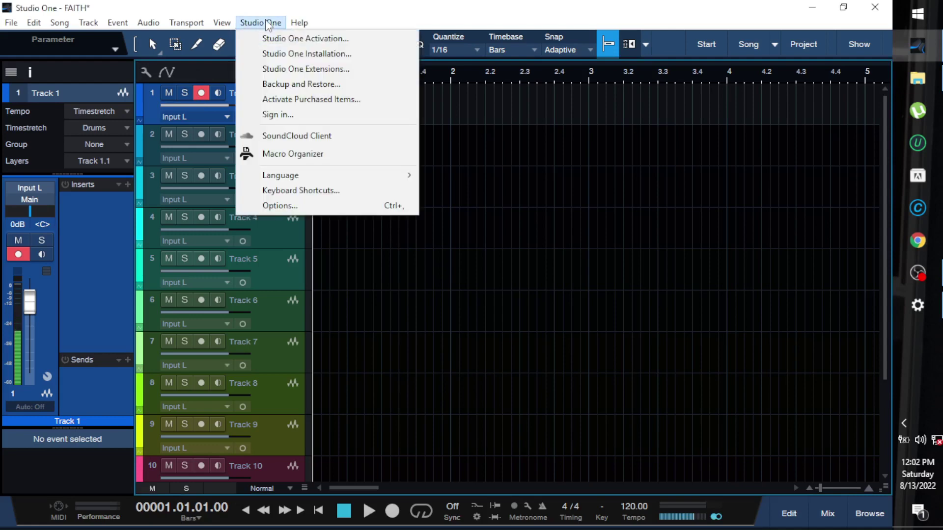
pyautogui.click(298, 205)
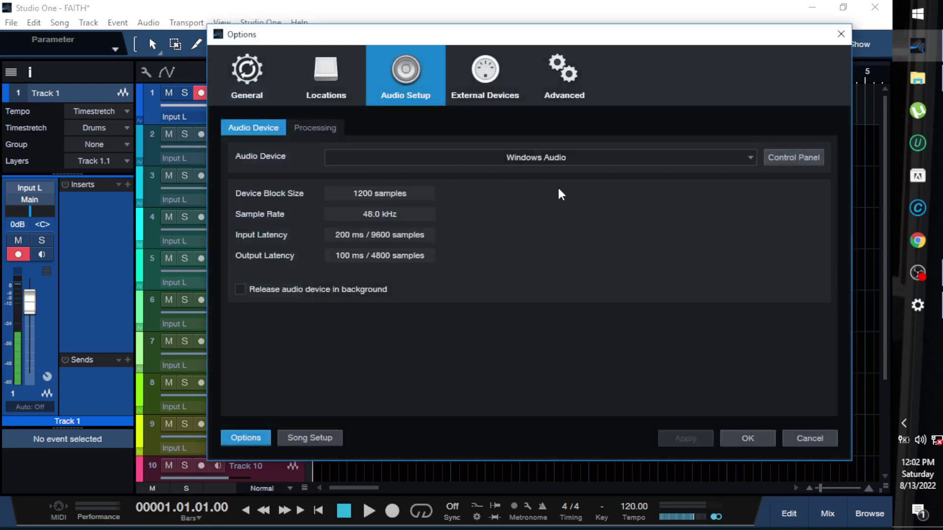
pyautogui.click(251, 75)
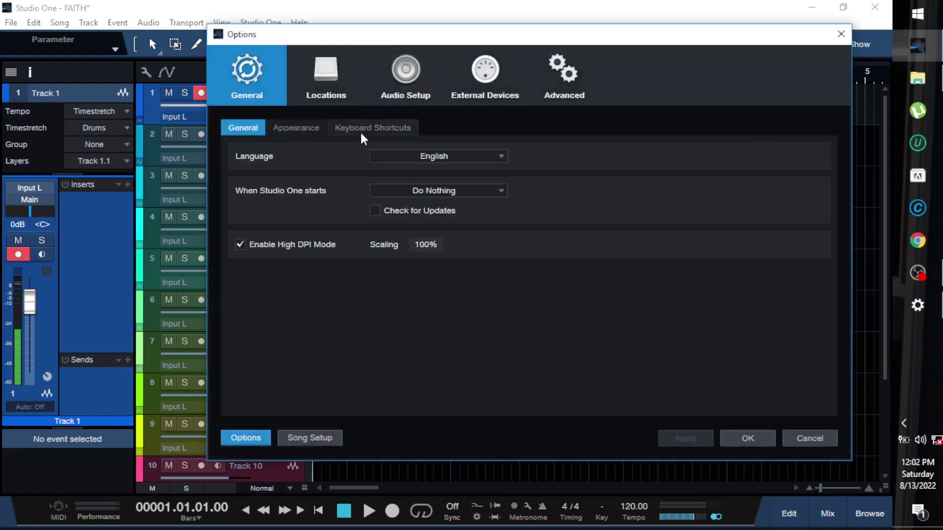
pyautogui.click(362, 131)
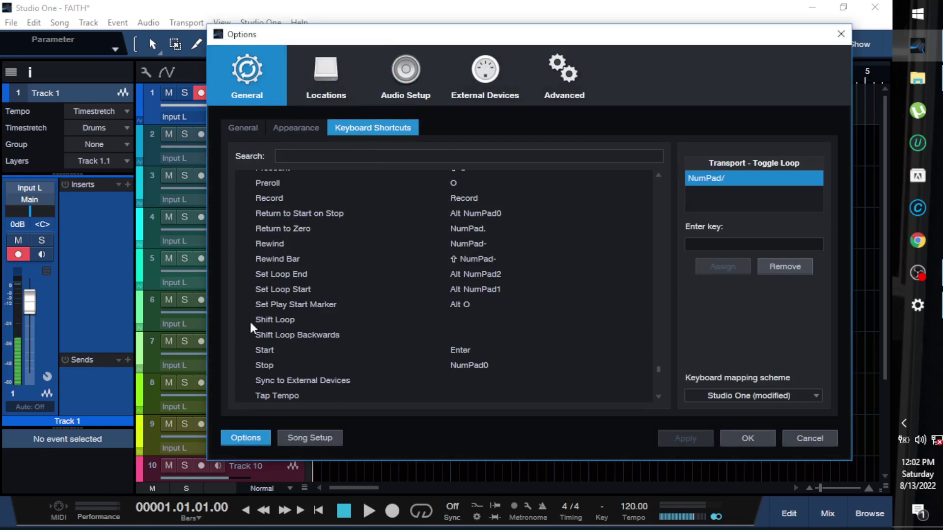
pyautogui.click(734, 400)
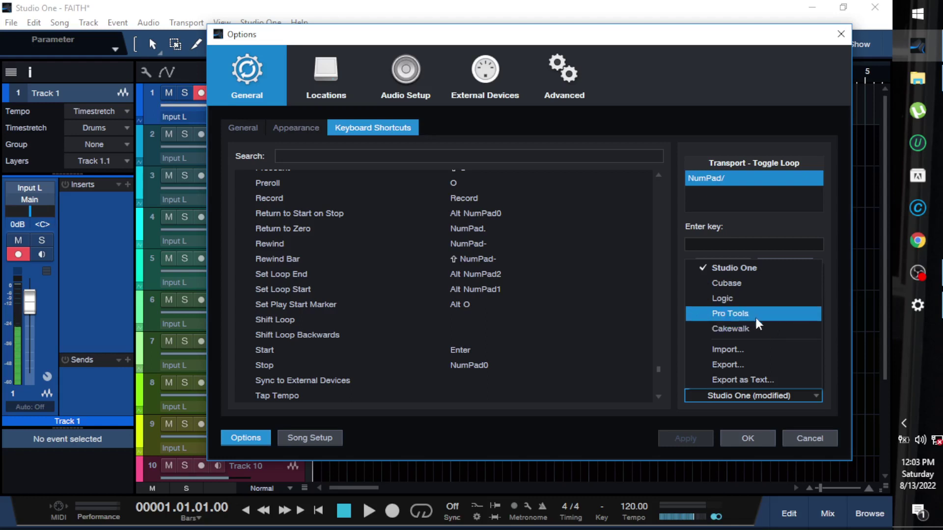
pyautogui.click(750, 289)
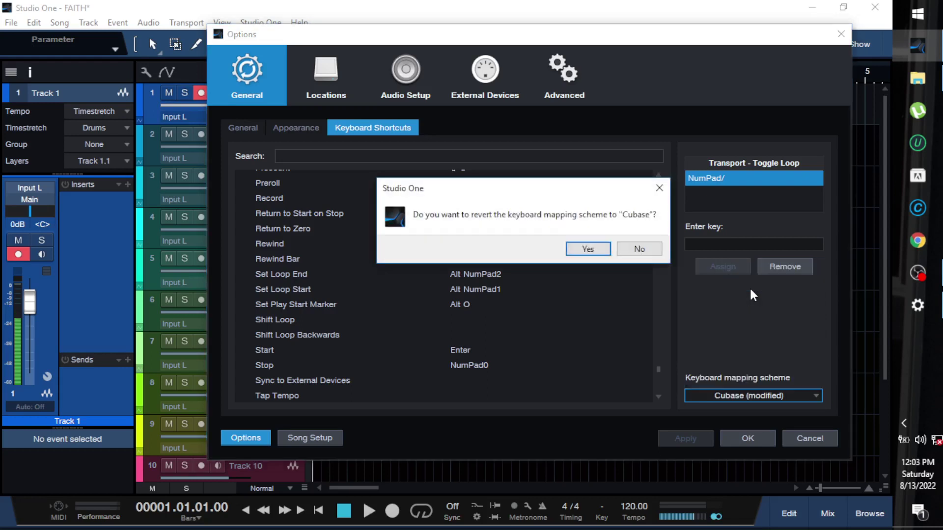
pyautogui.click(573, 249)
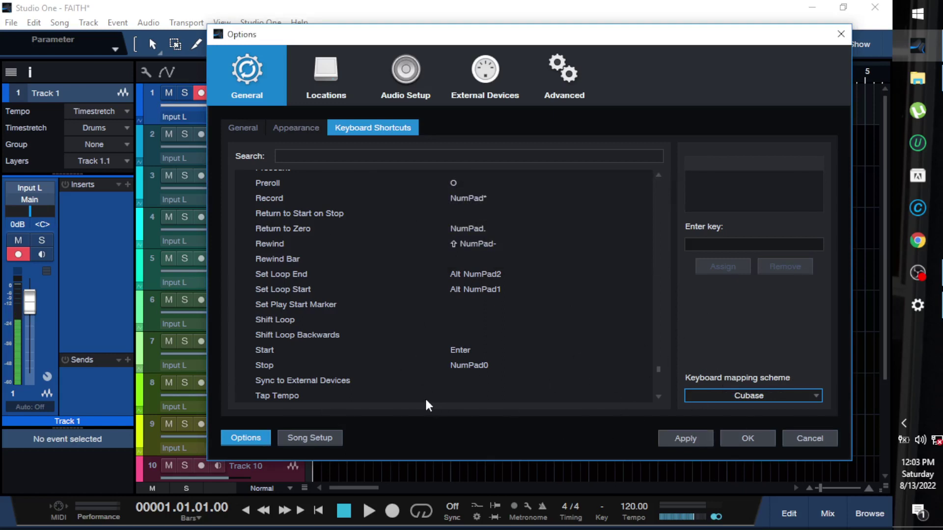
pyautogui.click(723, 441)
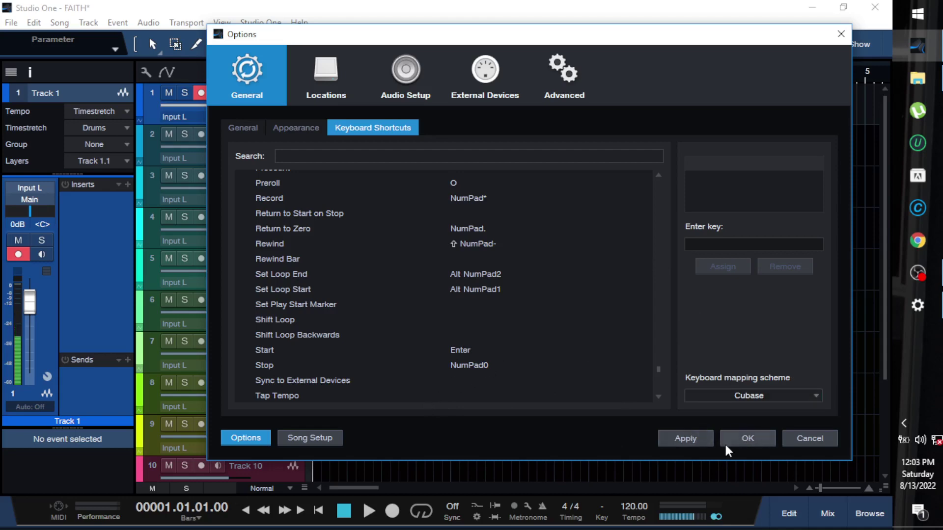
pyautogui.click(739, 438)
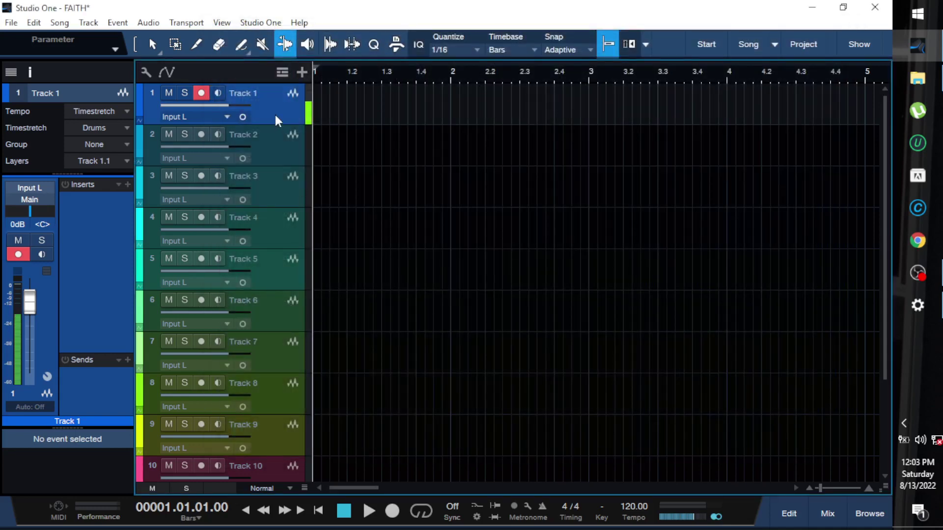
# Step: Record a take about seven bars long on Track 1 from the song start, and deselect the recorded clip
pyautogui.press('KP_Multiply')
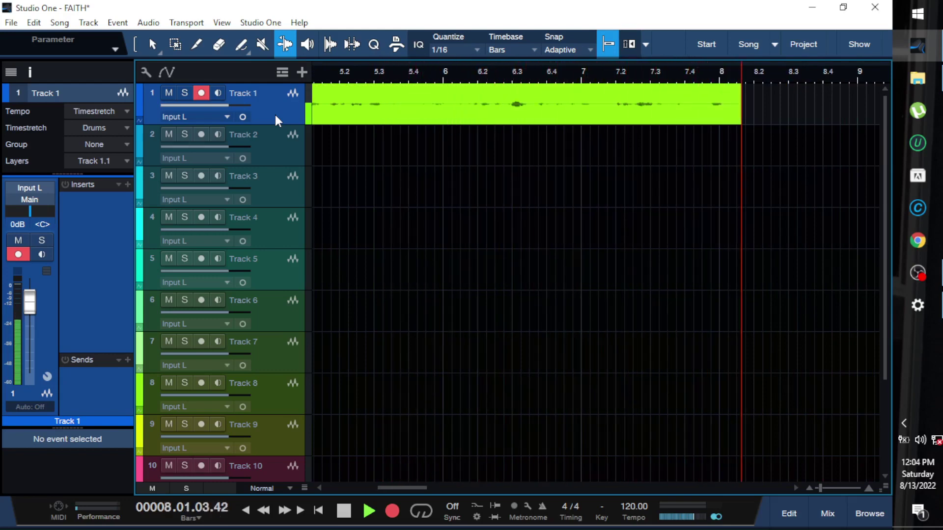
pyautogui.press('space')
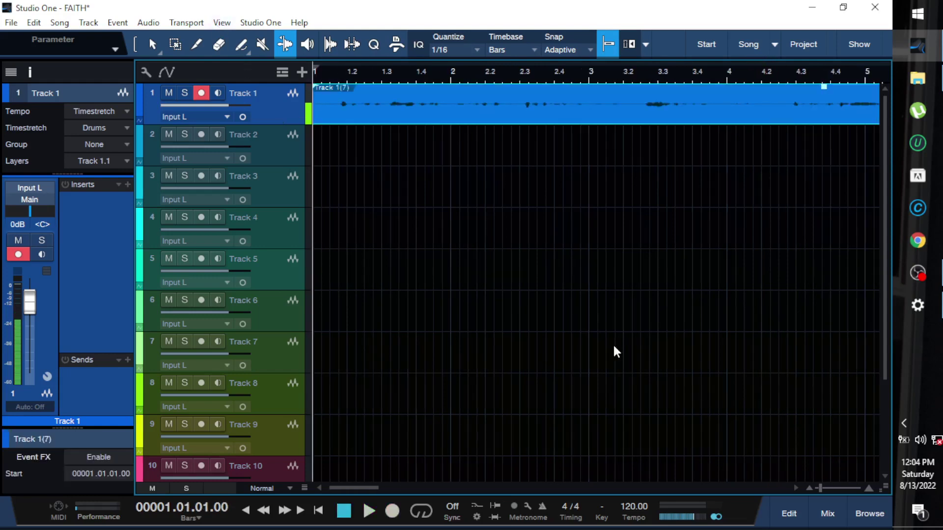
pyautogui.scroll(-3, 824, 489)
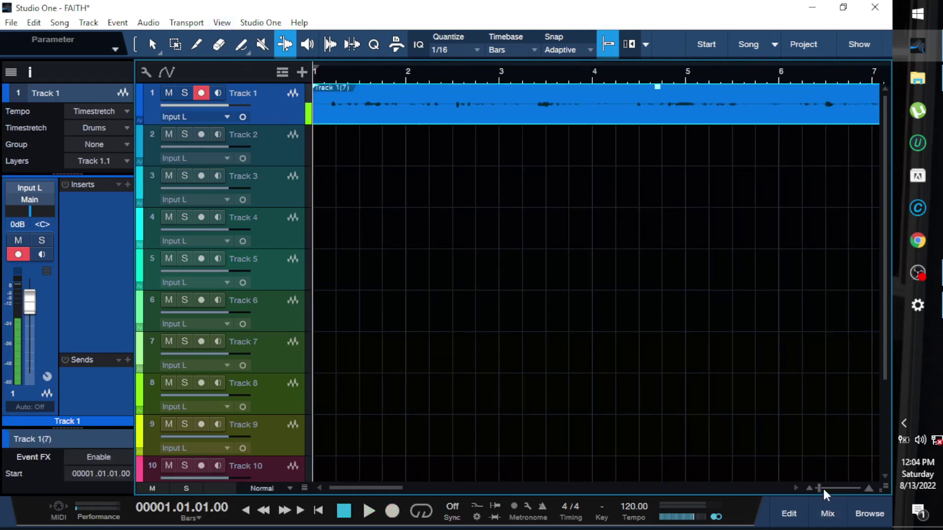
pyautogui.scroll(-1, 823, 487)
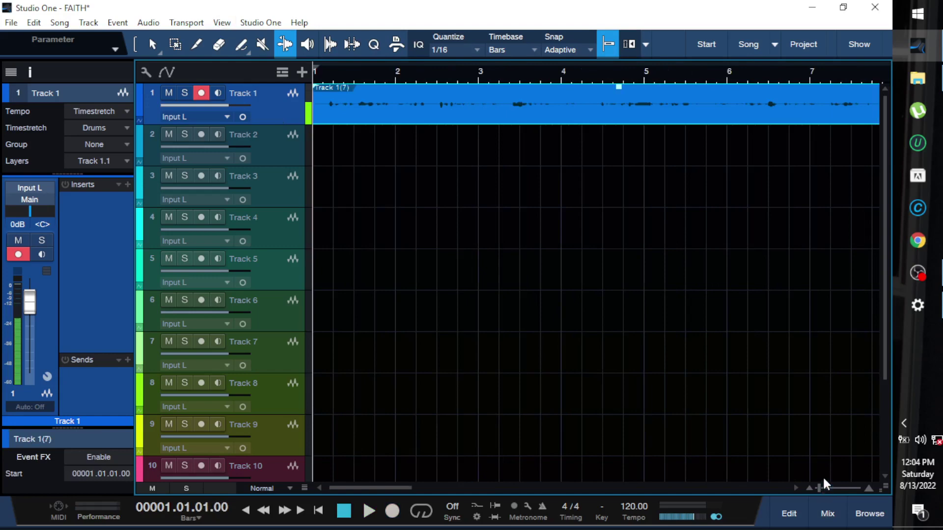
pyautogui.click(513, 239)
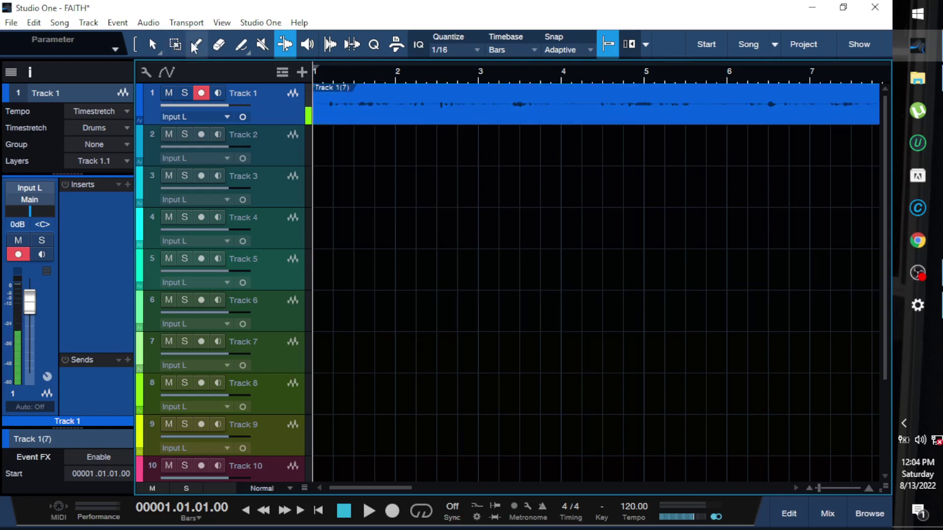
# Step: Switch from the Range tool to the Arrow tool while the window is restored down, and maximize the window again
pyautogui.click(175, 45)
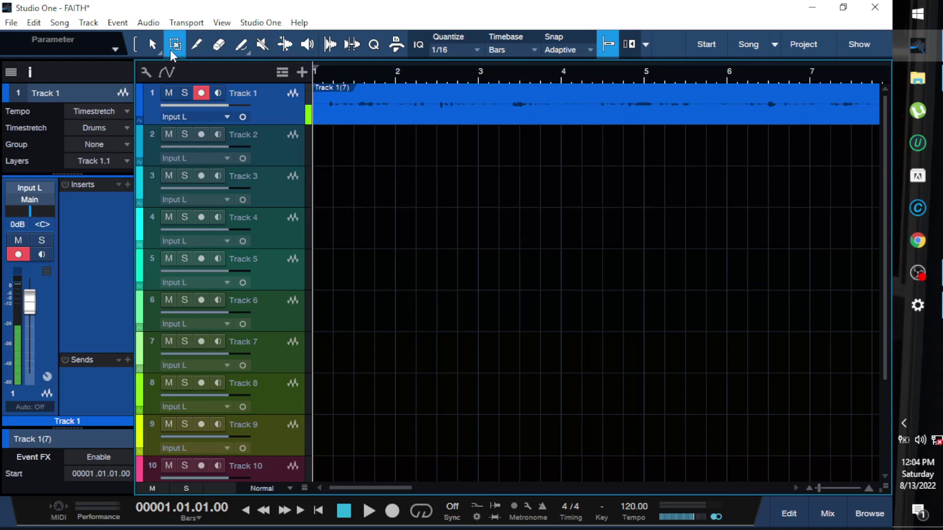
pyautogui.click(843, 7)
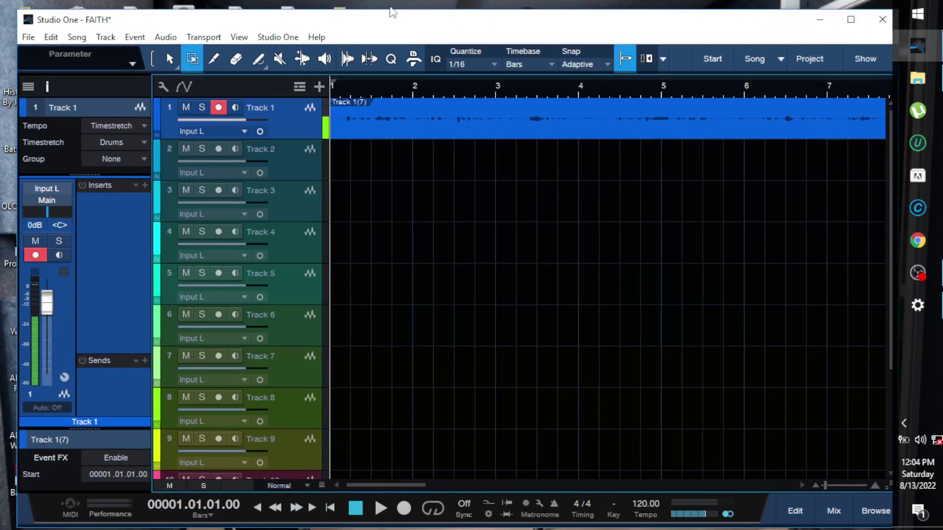
pyautogui.moveTo(394, 24); pyautogui.dragTo(445, 21)
pyautogui.click(218, 53)
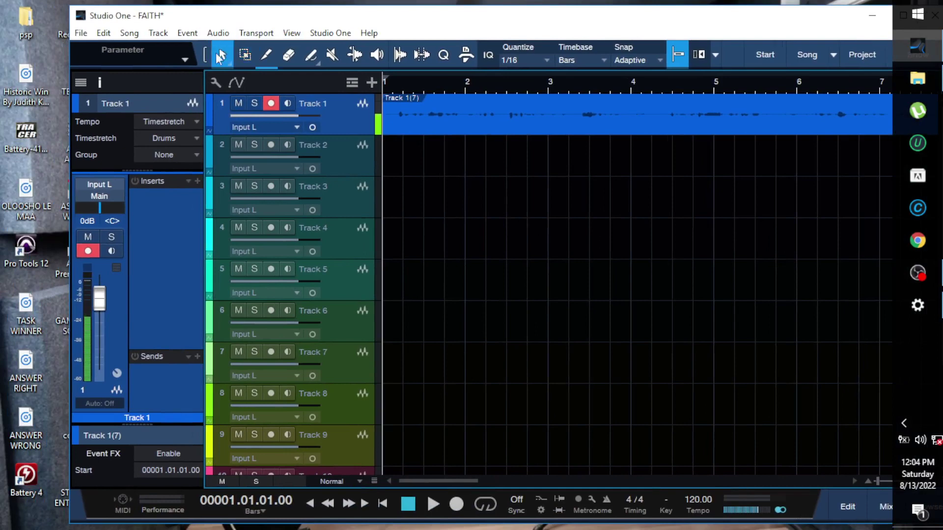
pyautogui.doubleClick(430, 20)
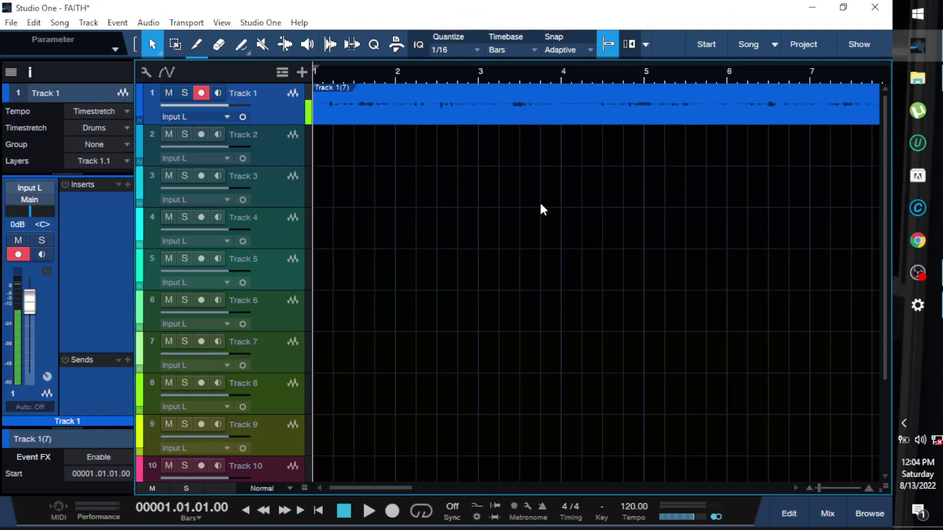
# Step: Zoom the timeline out and in repeatedly around the recorded clip on Track 1 to test the zoom shortcuts
pyautogui.moveTo(824, 487); pyautogui.dragTo(820, 487)
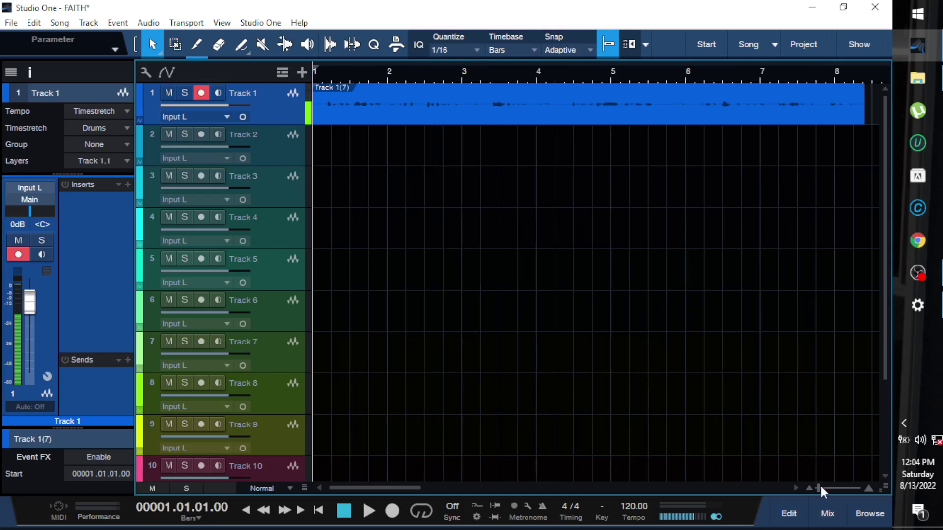
pyautogui.press('w')
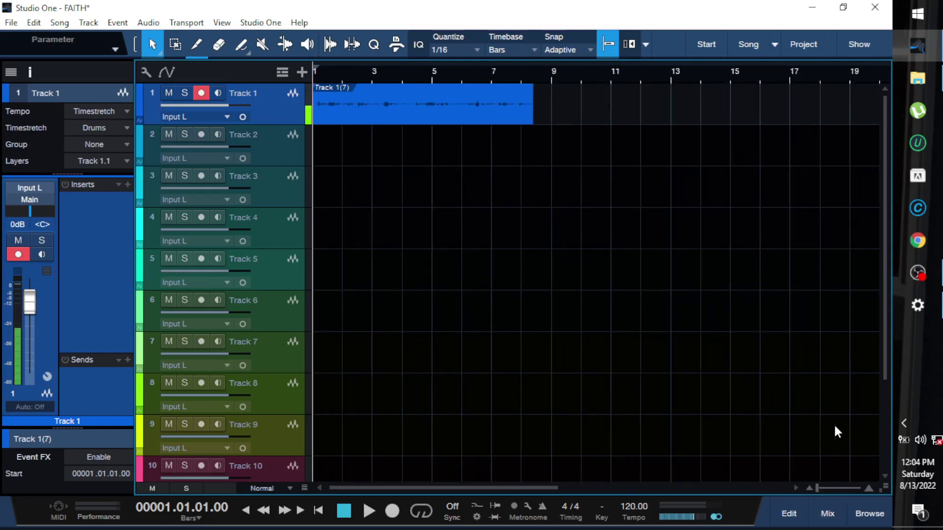
pyautogui.press('e')
pyautogui.press('w')
pyautogui.press('e')
pyautogui.press('w')
pyautogui.press('e')
pyautogui.press('w')
pyautogui.press('e')
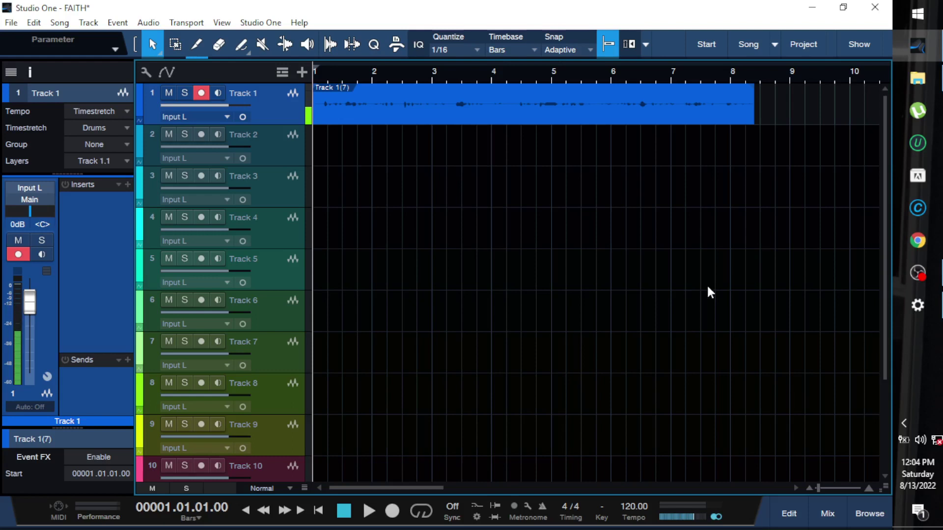
pyautogui.click(550, 93)
pyautogui.click(551, 205)
# Step: Revert the keyboard mapping scheme in the Keyboard Shortcuts options to Studio One
pyautogui.click(252, 22)
pyautogui.click(265, 204)
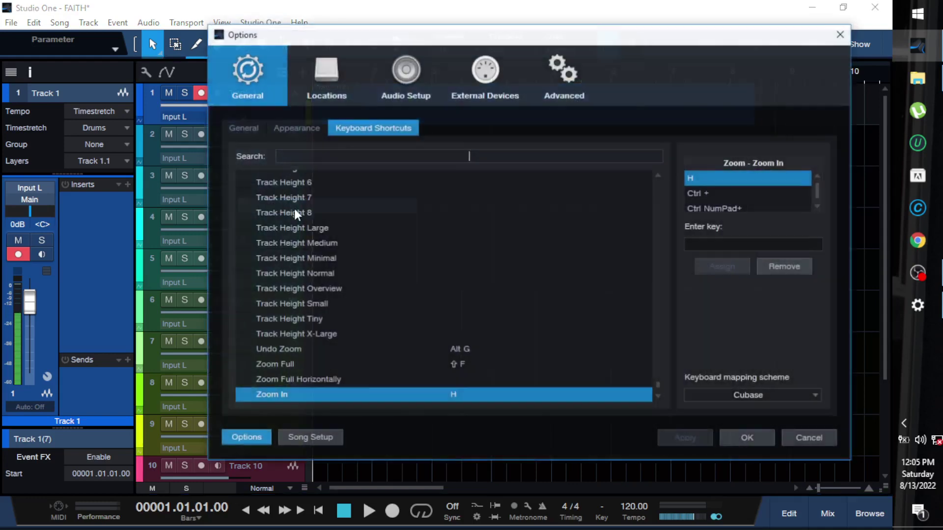
pyautogui.click(747, 396)
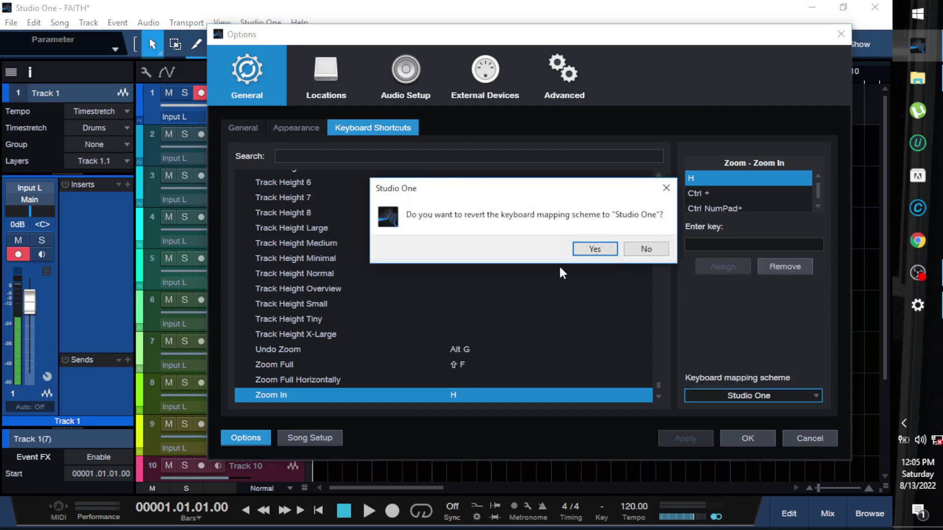
pyautogui.click(595, 251)
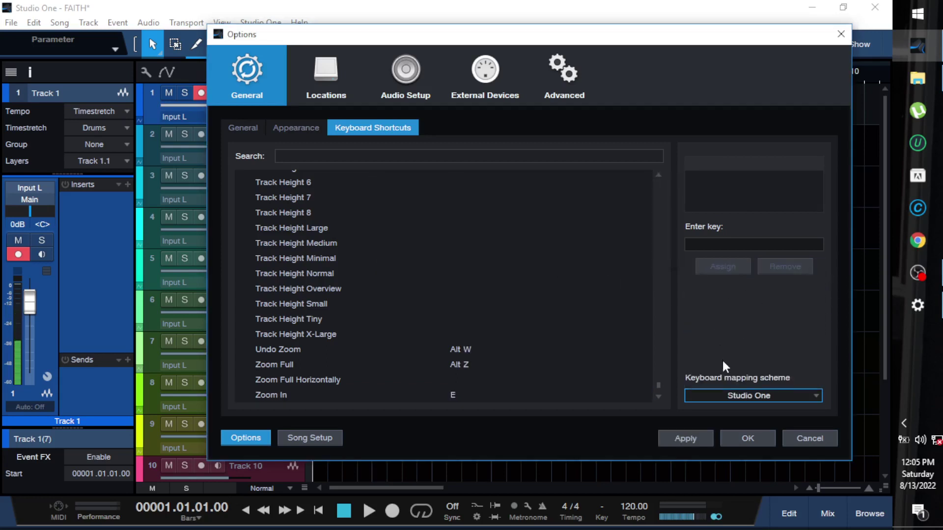
# Step: Review the Zoom shortcuts and collapse the Application, Arranger, Audio, Audio Device, Automation and Browser categories at the start of the list
pyautogui.scroll(6, 507, 296)
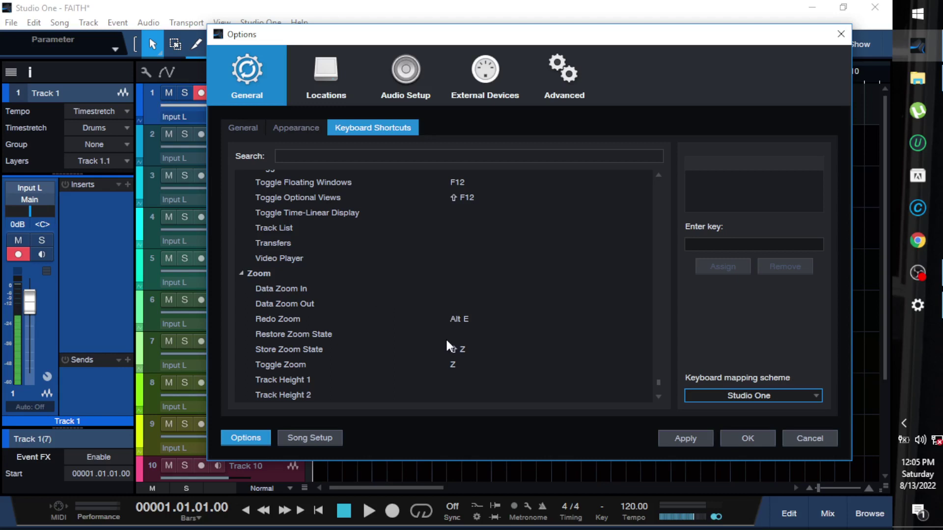
pyautogui.scroll(1, 420, 312)
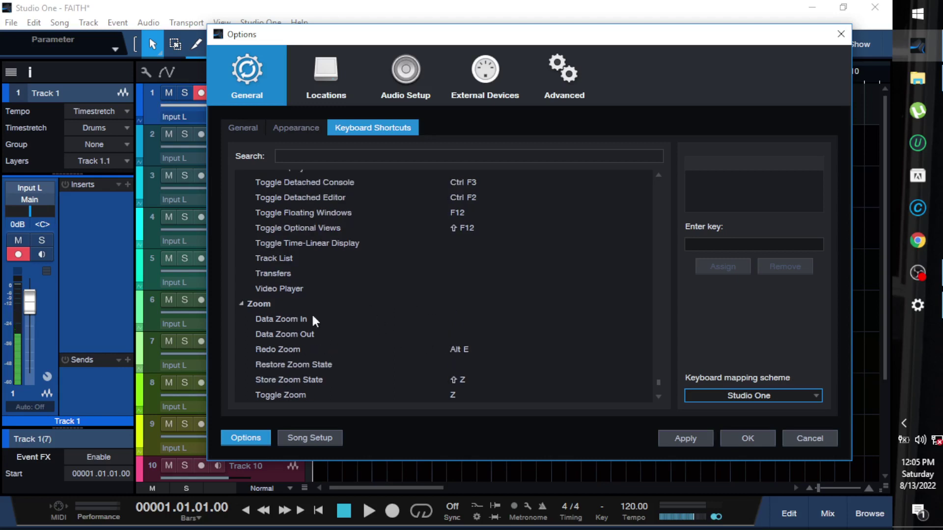
pyautogui.click(316, 157)
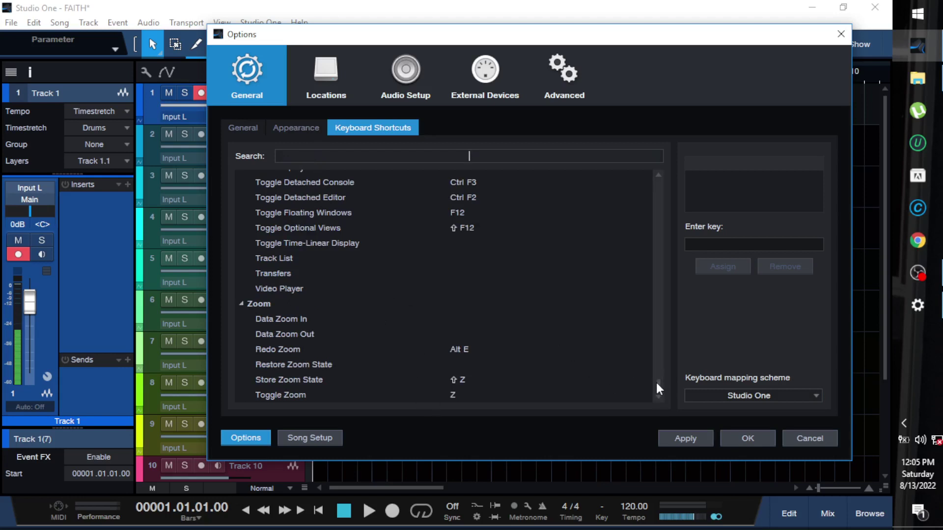
pyautogui.moveTo(656, 382); pyautogui.dragTo(661, 168)
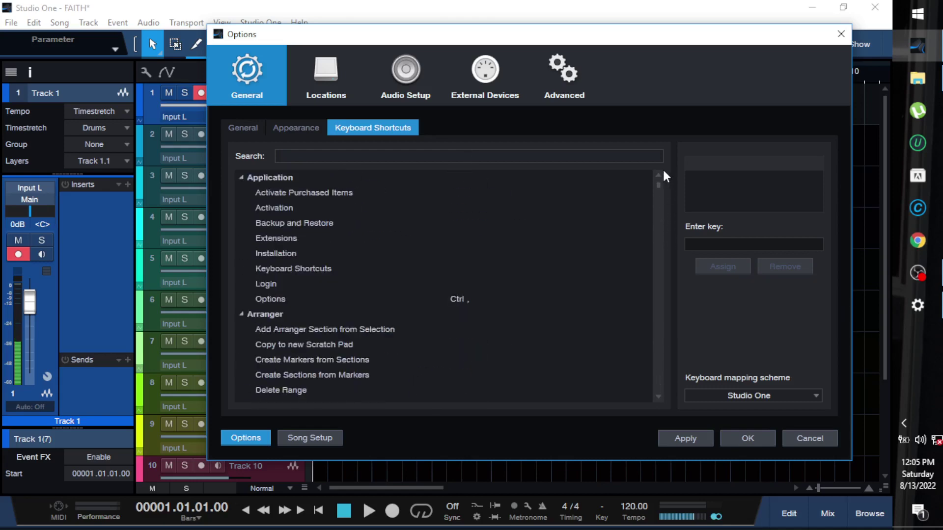
pyautogui.click(241, 177)
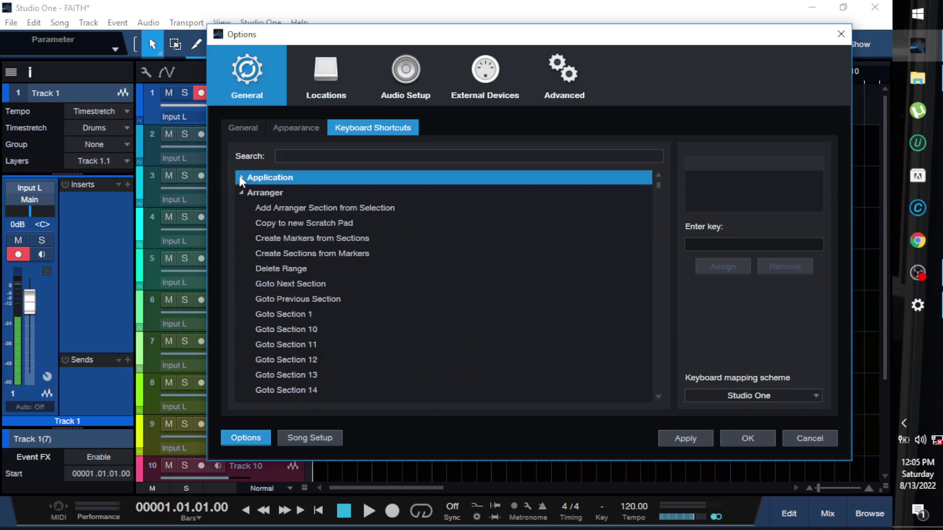
pyautogui.click(238, 193)
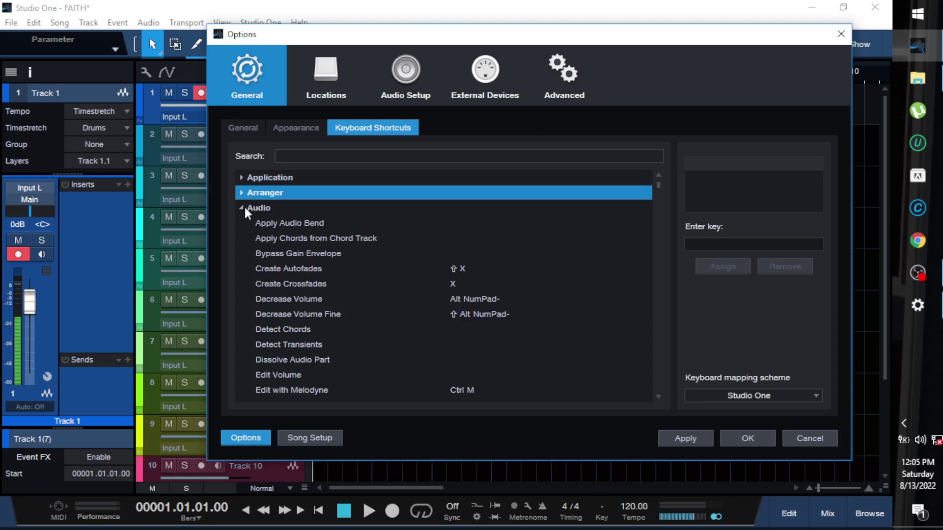
pyautogui.click(242, 208)
pyautogui.click(240, 223)
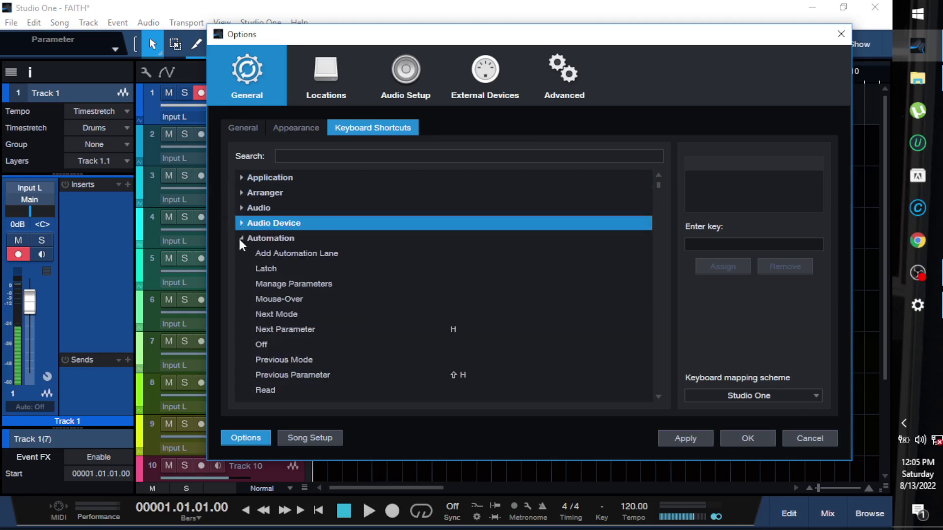
pyautogui.click(239, 238)
pyautogui.click(243, 252)
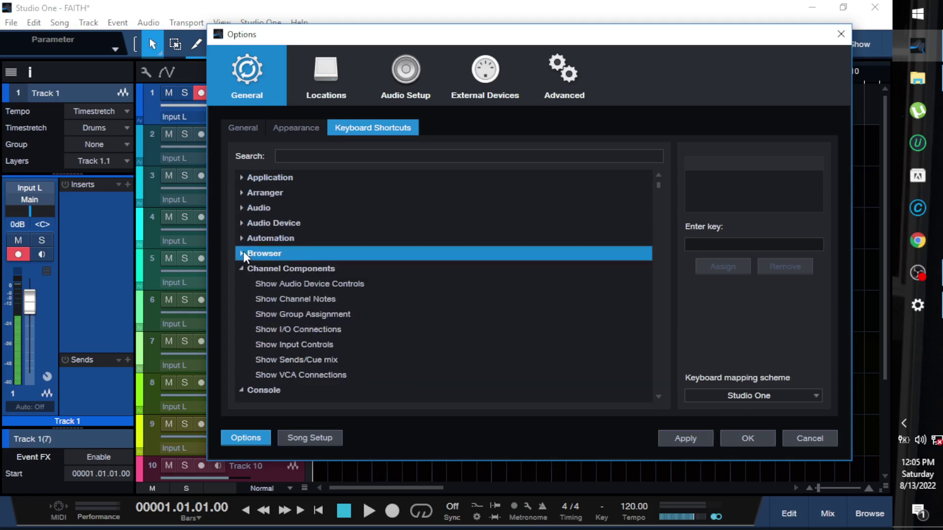
# Step: Search the keyboard shortcuts for "RECORD" and look through the matching commands
pyautogui.click(305, 156)
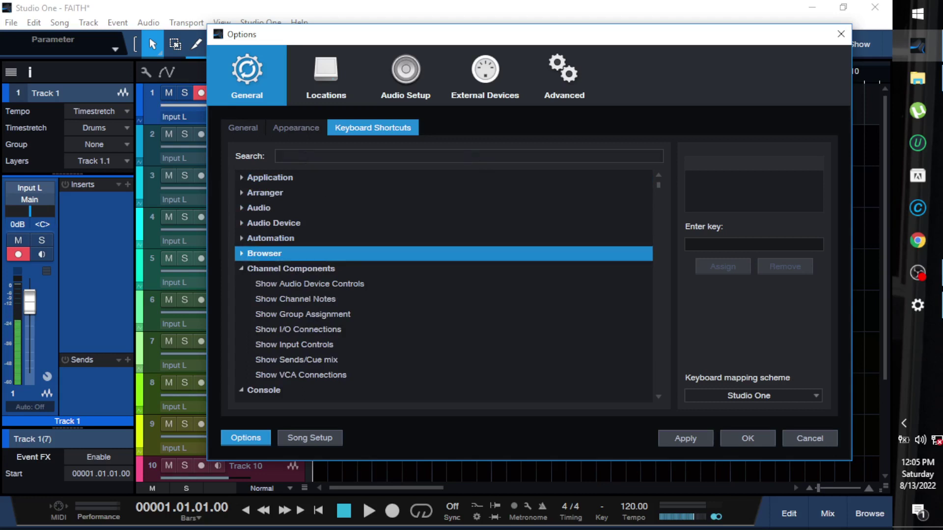
pyautogui.write('RECORD')
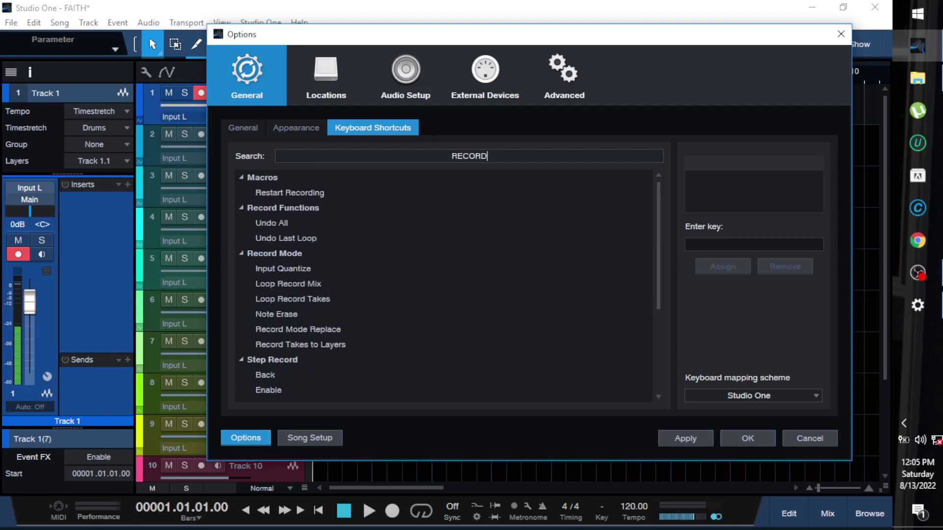
pyautogui.scroll(-5, 366, 304)
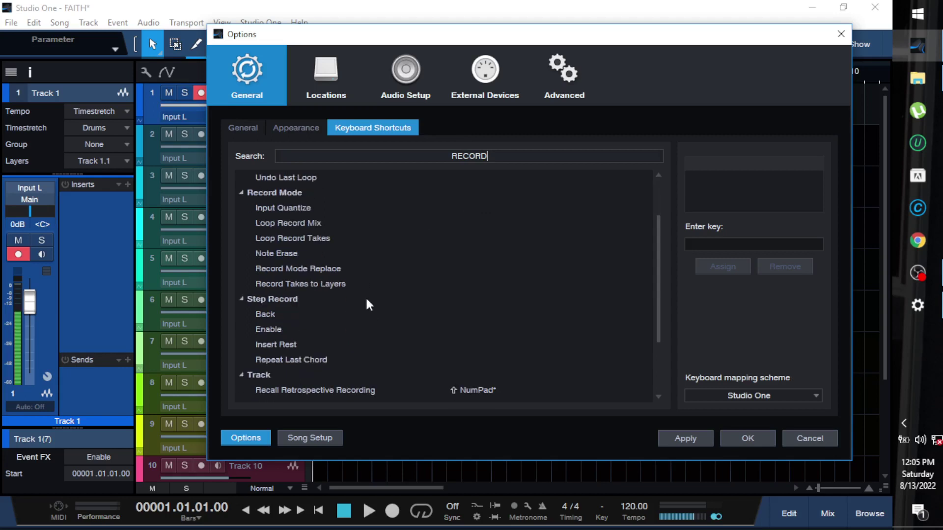
# Step: Look through the "RECORD" matches, enter NumPad* as the key for Transport Record, and apply and close the options
pyautogui.scroll(2, 369, 319)
pyautogui.scroll(2, 371, 320)
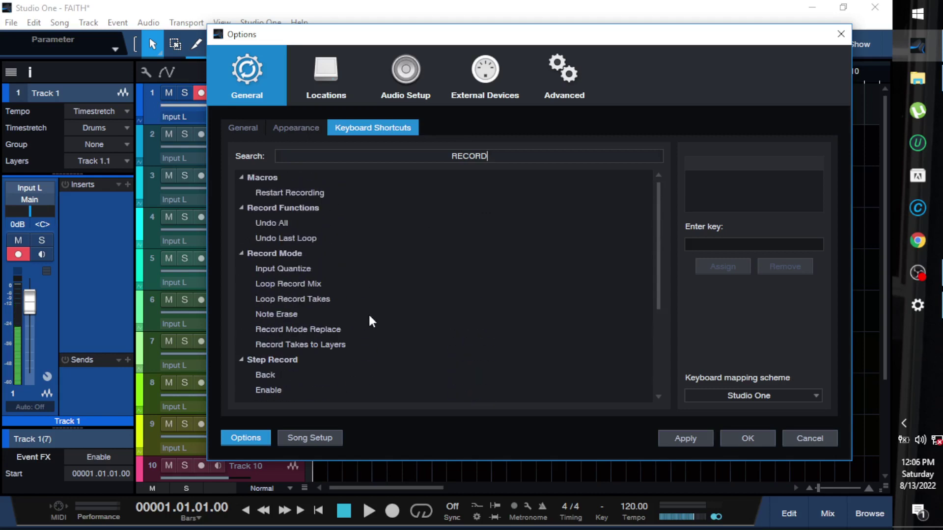
pyautogui.scroll(-5, 371, 320)
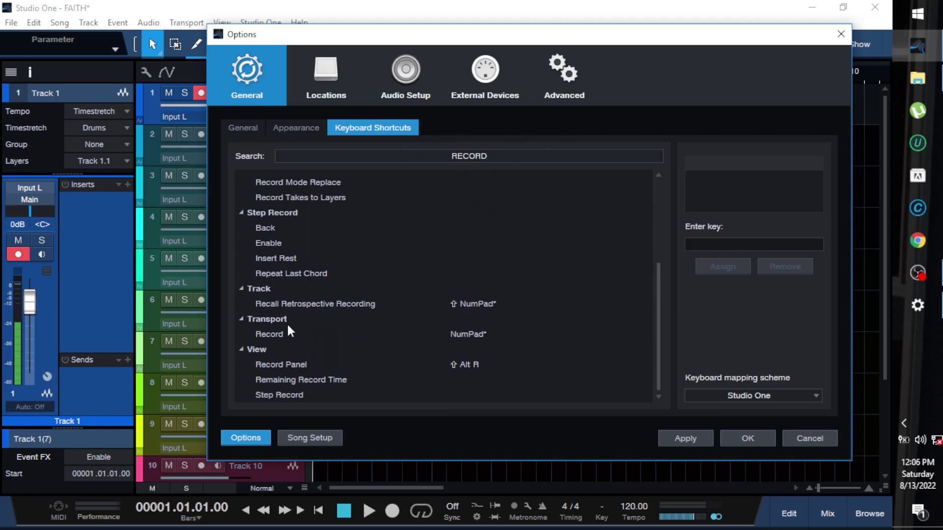
pyautogui.scroll(1, 323, 297)
pyautogui.scroll(2, 322, 291)
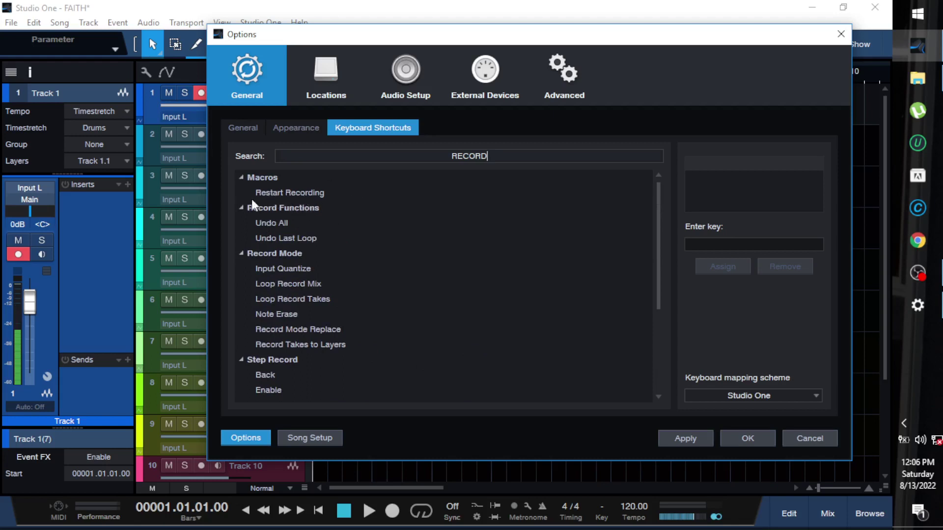
pyautogui.scroll(-3, 343, 324)
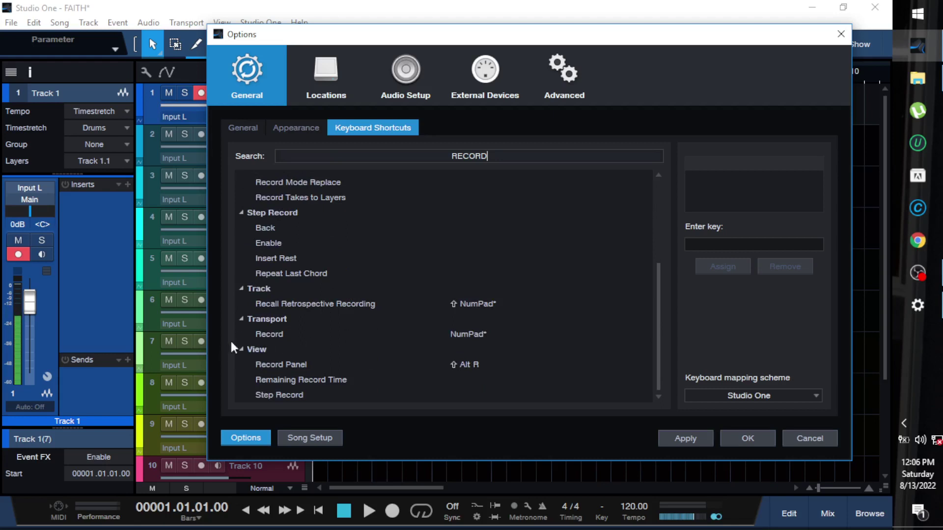
pyautogui.click(277, 331)
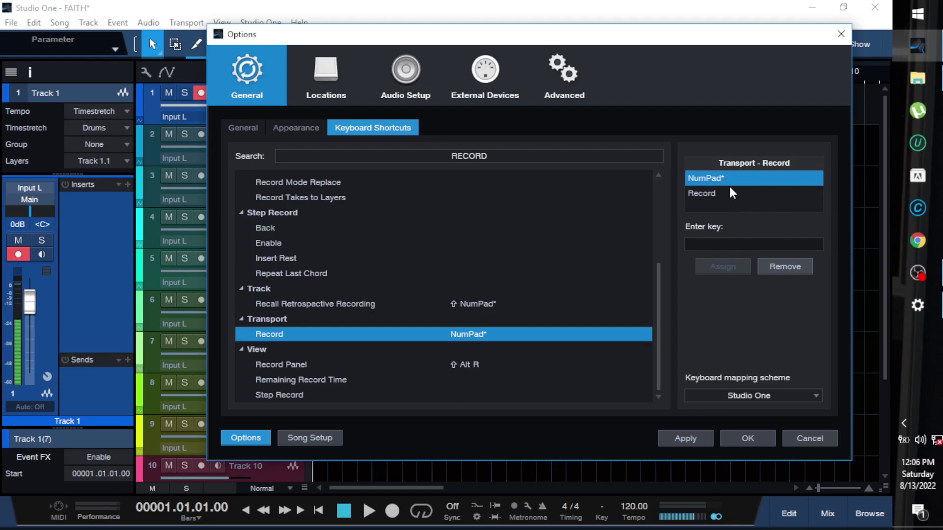
pyautogui.click(703, 243)
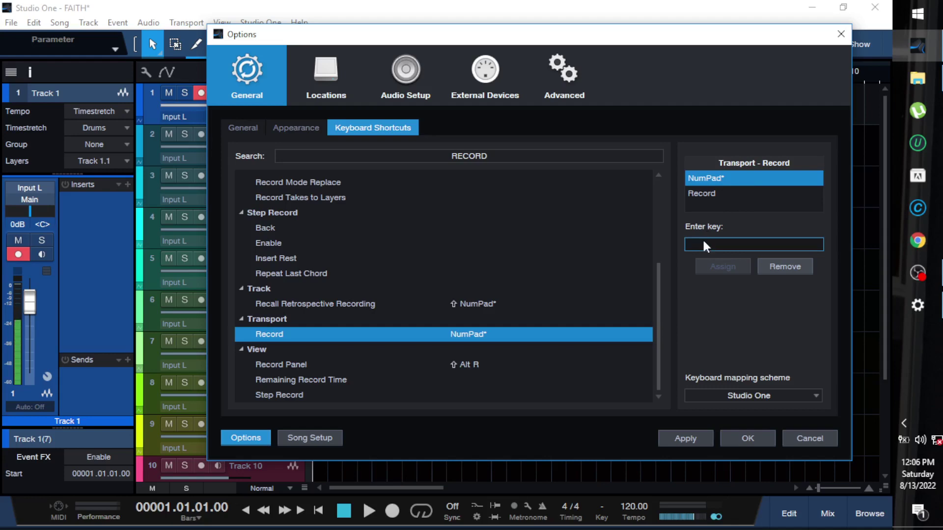
pyautogui.press('KP_Multiply')
pyautogui.click(696, 438)
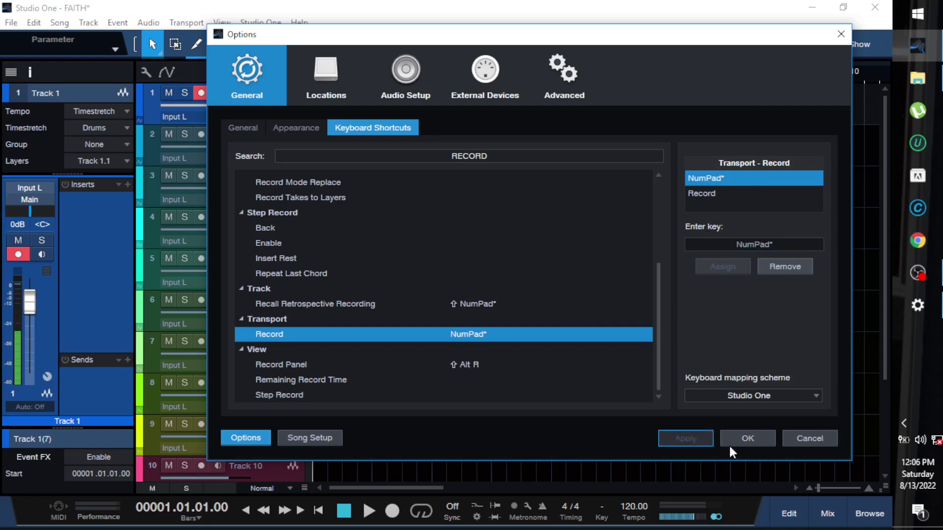
pyautogui.click(729, 443)
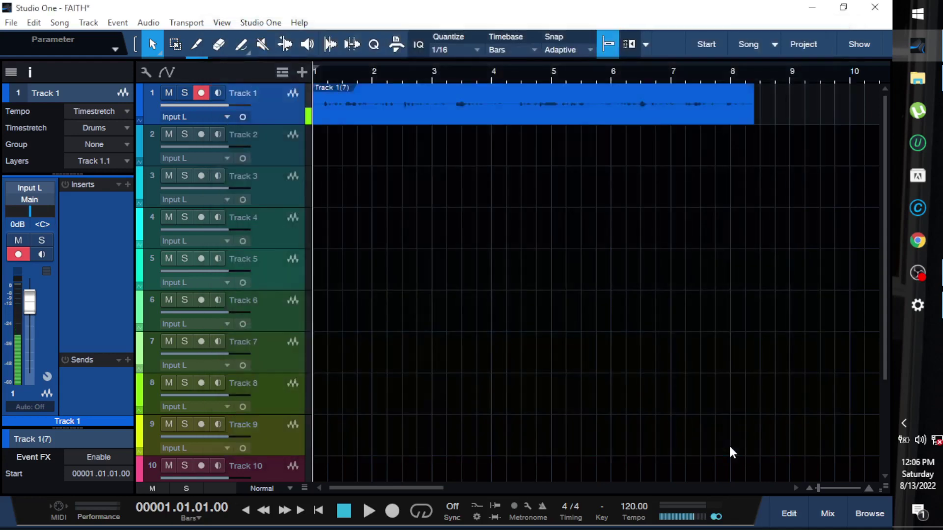
# Step: Clear the existing clip from Track 1, then test the Record shortcut with a take about three bars long and delete it
pyautogui.click(662, 113)
pyautogui.press('KP_Multiply')
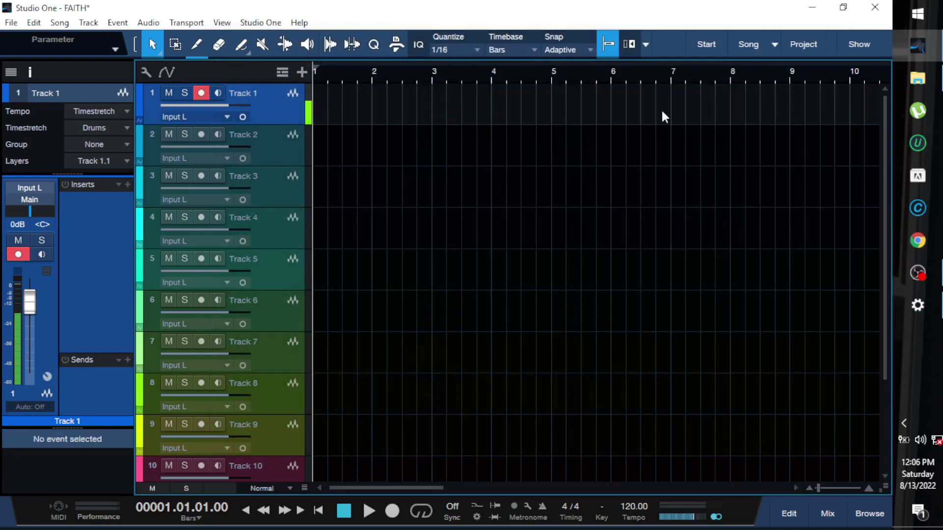
pyautogui.press('KP_Multiply')
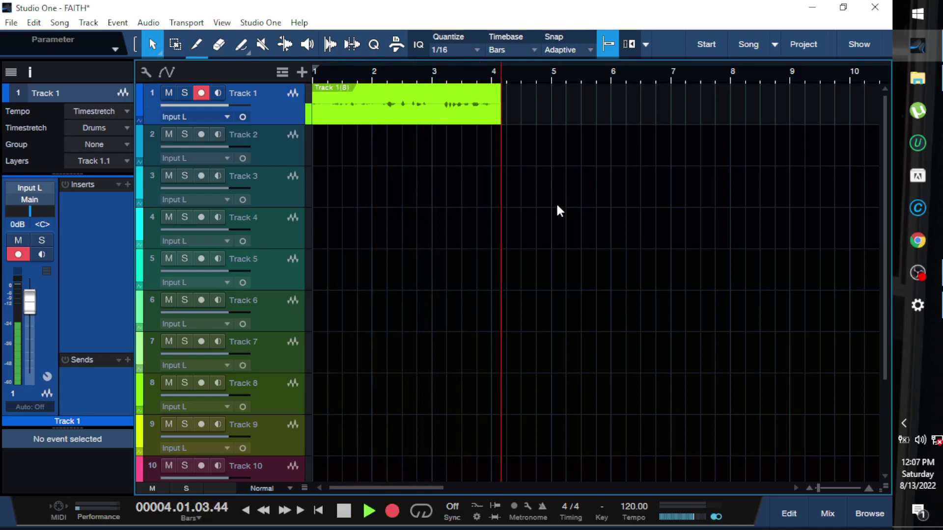
pyautogui.press('space')
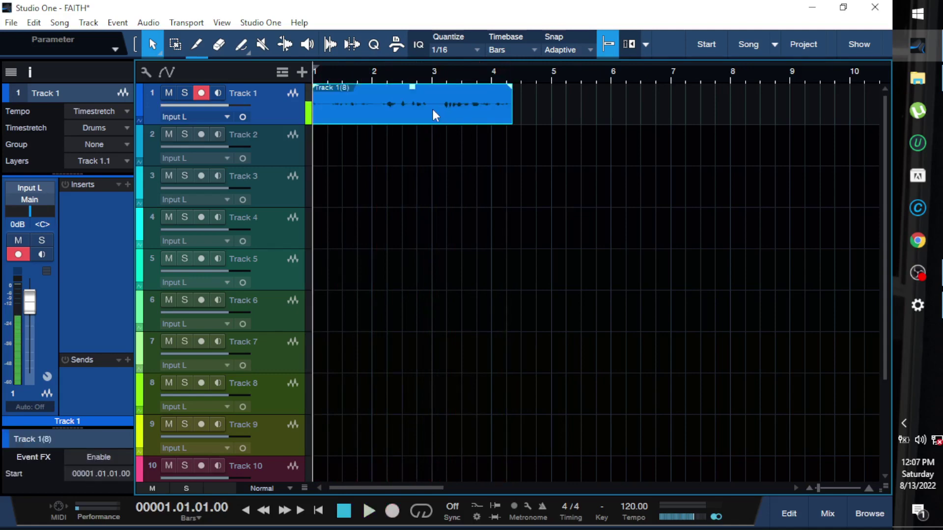
pyautogui.click(441, 140)
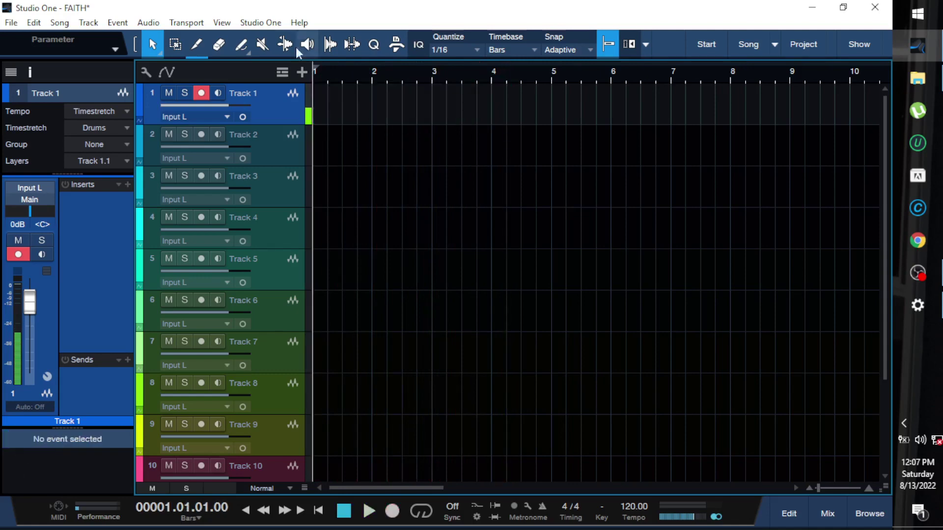
# Step: Search the keyboard shortcuts for "RECORD" and enter NumPad/ as the key for Transport Record, closing the options without assigning it
pyautogui.click(260, 23)
pyautogui.click(273, 201)
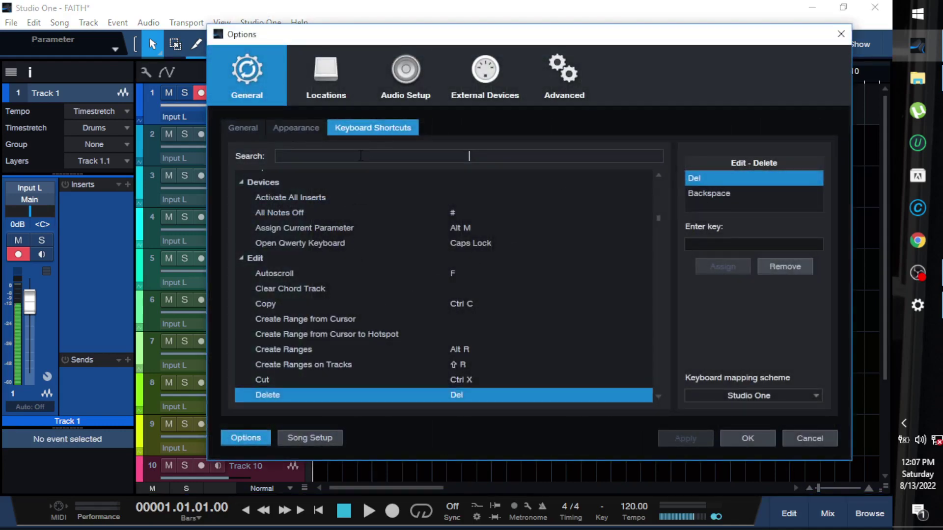
pyautogui.write('RE')
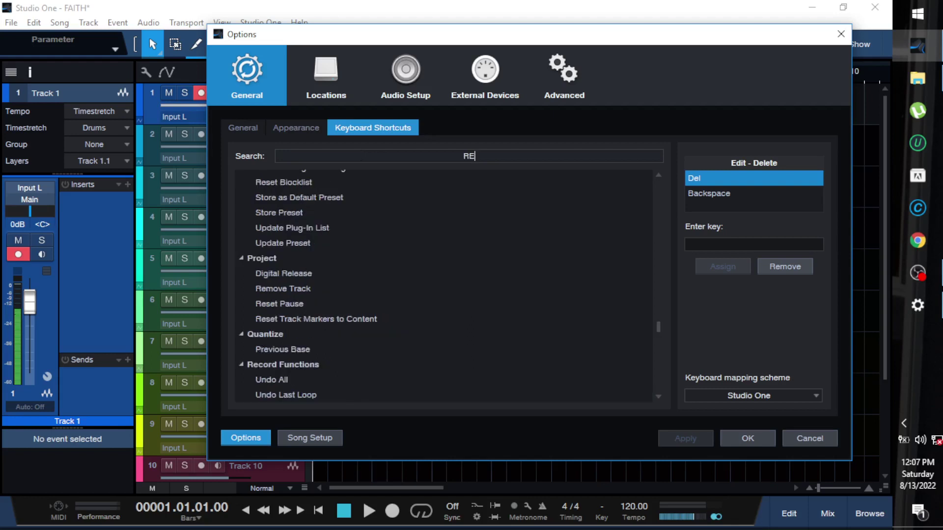
pyautogui.write('CORD')
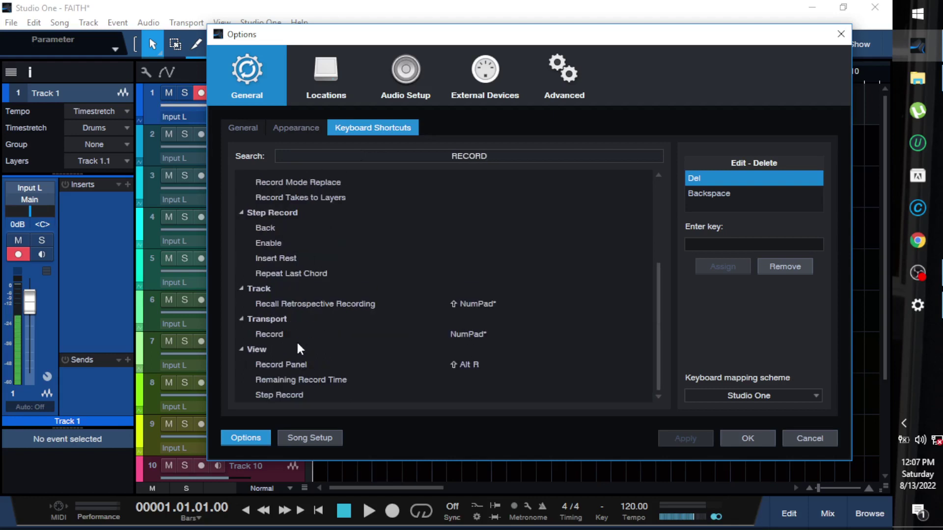
pyautogui.click(273, 335)
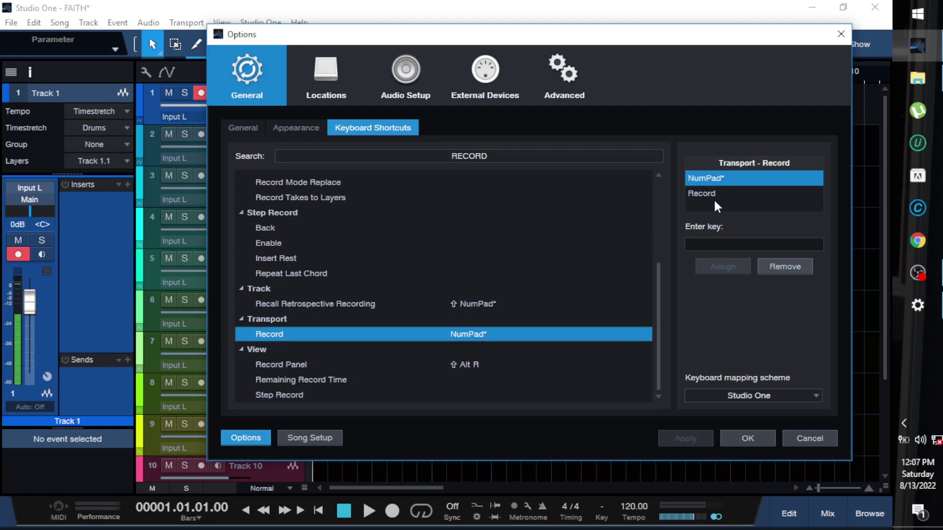
pyautogui.click(705, 244)
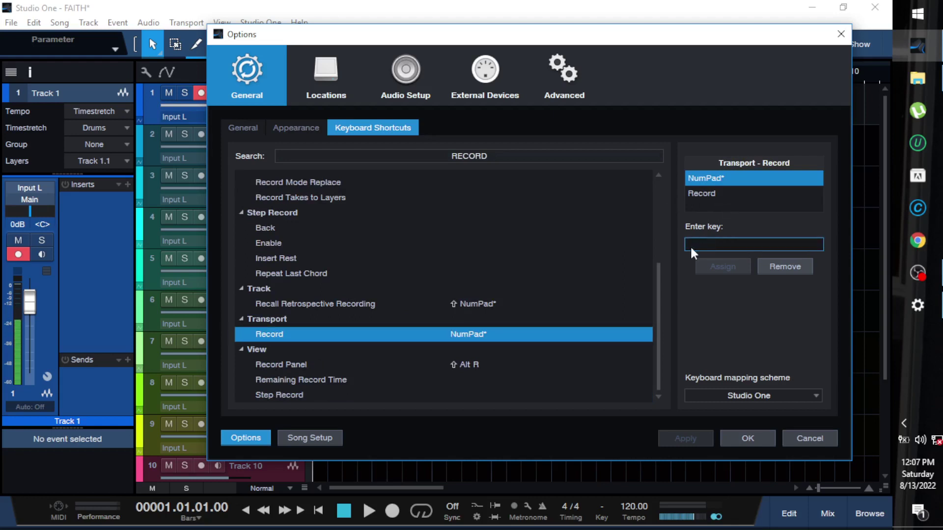
pyautogui.press('KP_Divide')
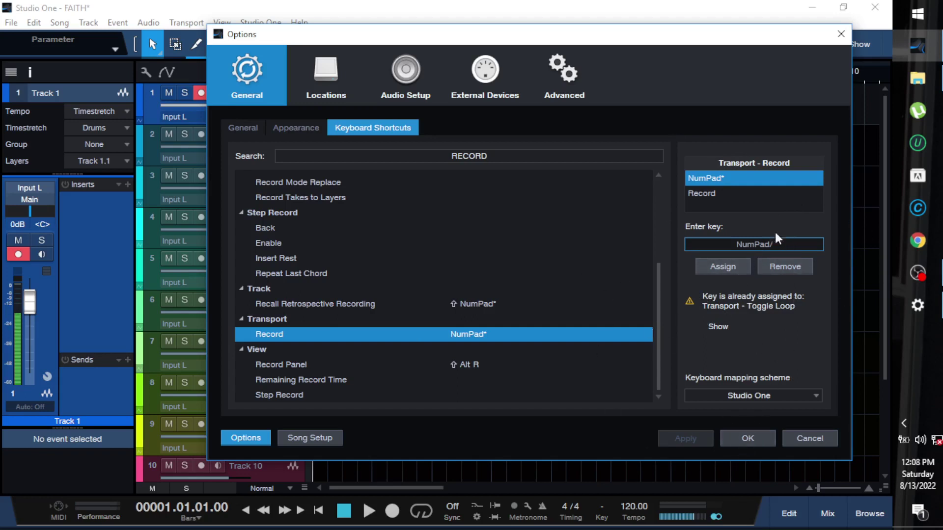
pyautogui.click(741, 439)
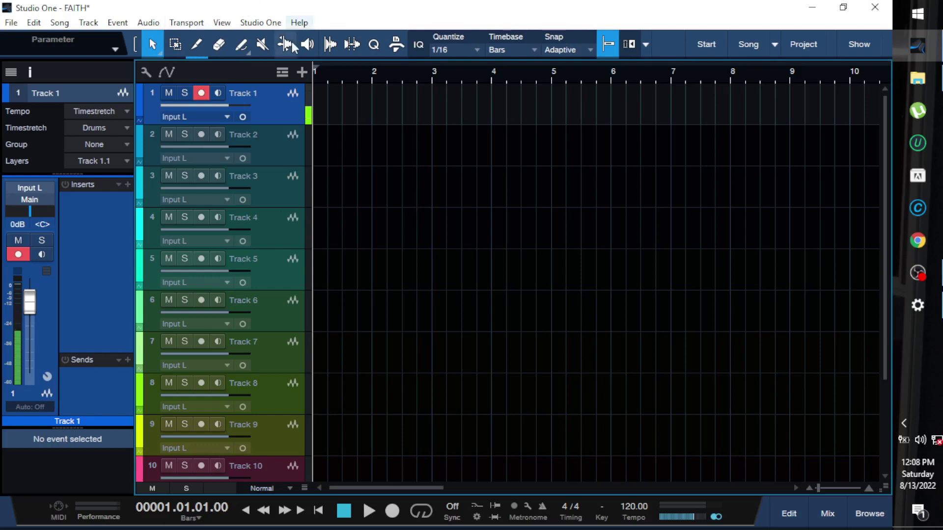
# Step: Reopen the keyboard shortcut options and check the keys assigned to Transport Toggle Loop
pyautogui.click(261, 22)
pyautogui.click(316, 216)
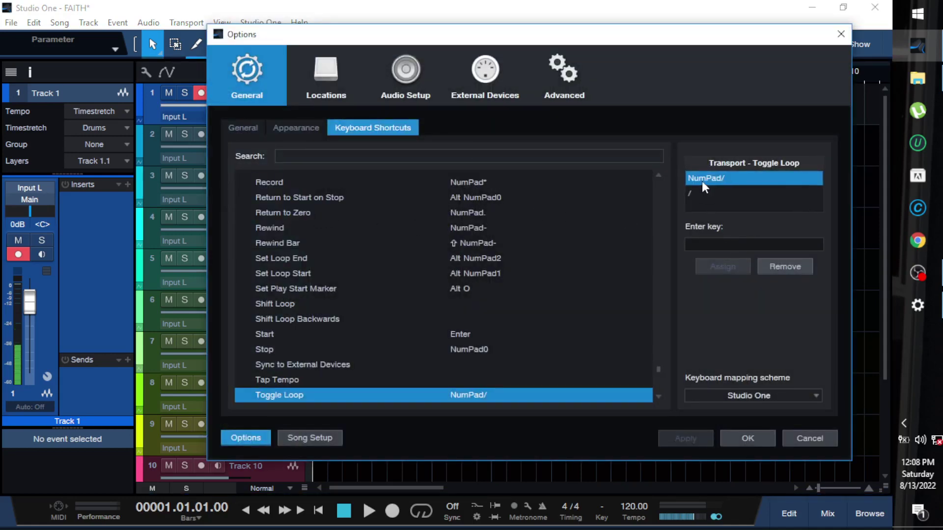
pyautogui.click(696, 193)
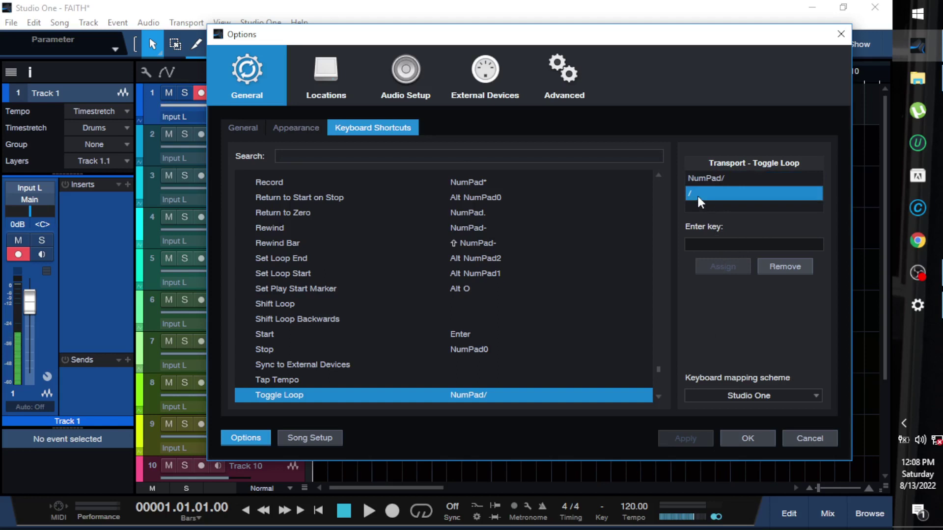
pyautogui.click(730, 176)
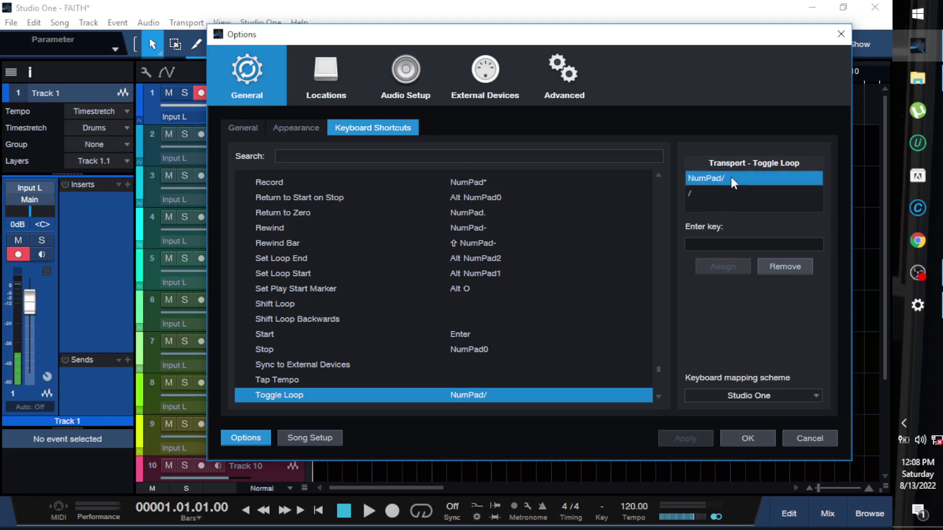
pyautogui.click(702, 246)
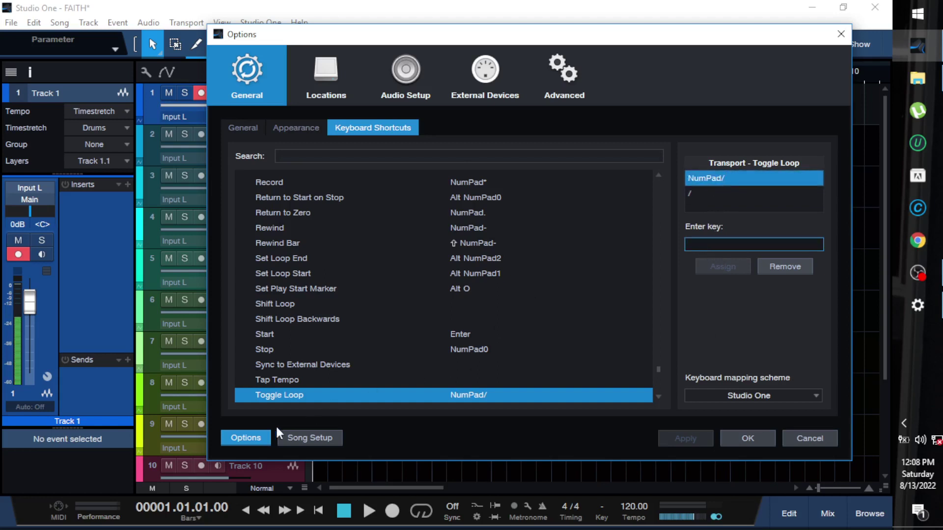
# Step: Search the shortcuts for "RECO", assign NumPad/ to Transport Record, and apply and close the options
pyautogui.click(366, 156)
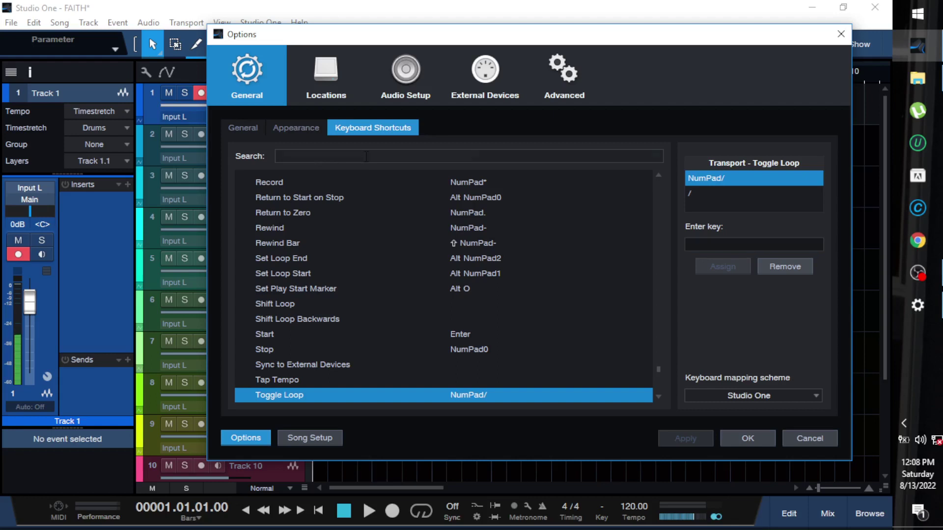
pyautogui.write('RECO')
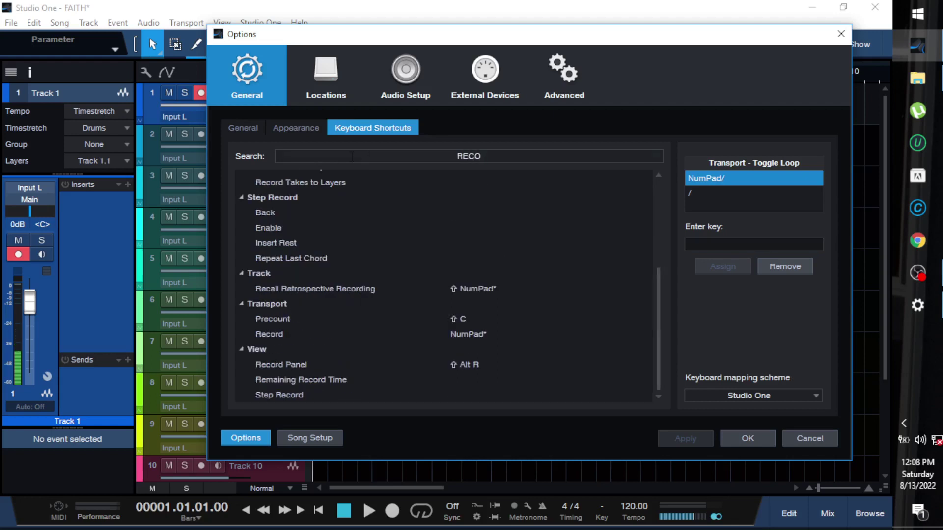
pyautogui.click(272, 334)
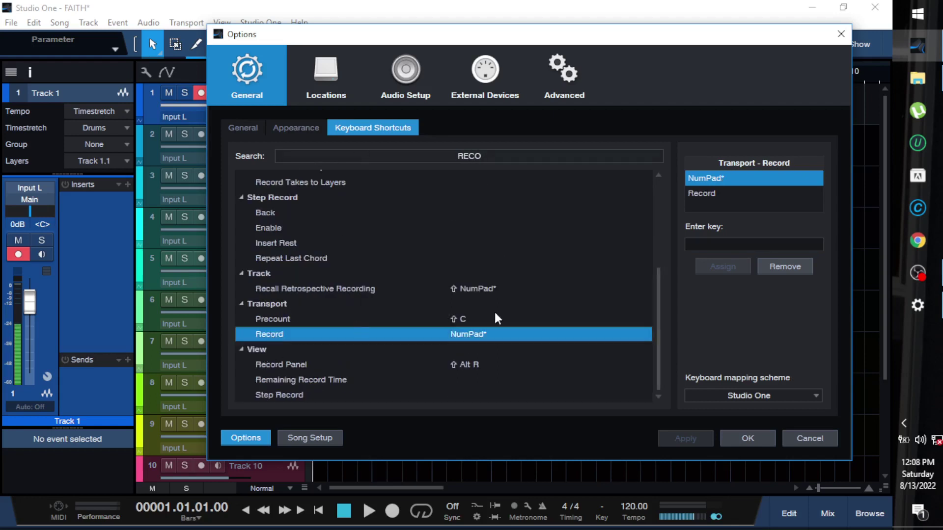
pyautogui.click(705, 241)
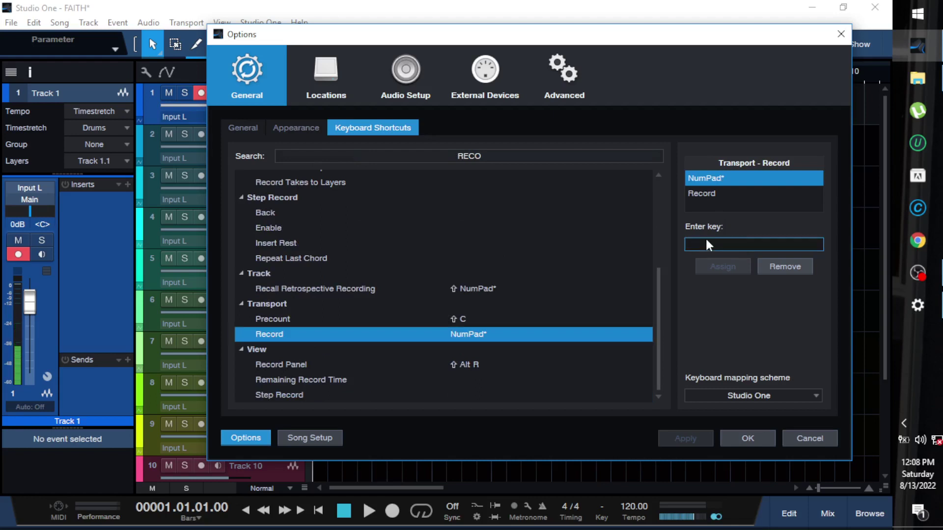
pyautogui.press('KP_Divide')
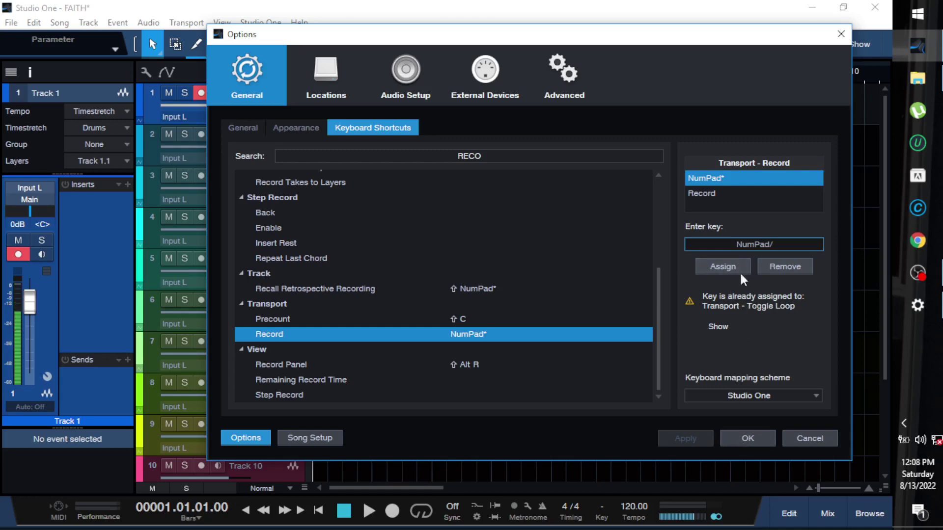
pyautogui.click(712, 269)
pyautogui.click(686, 436)
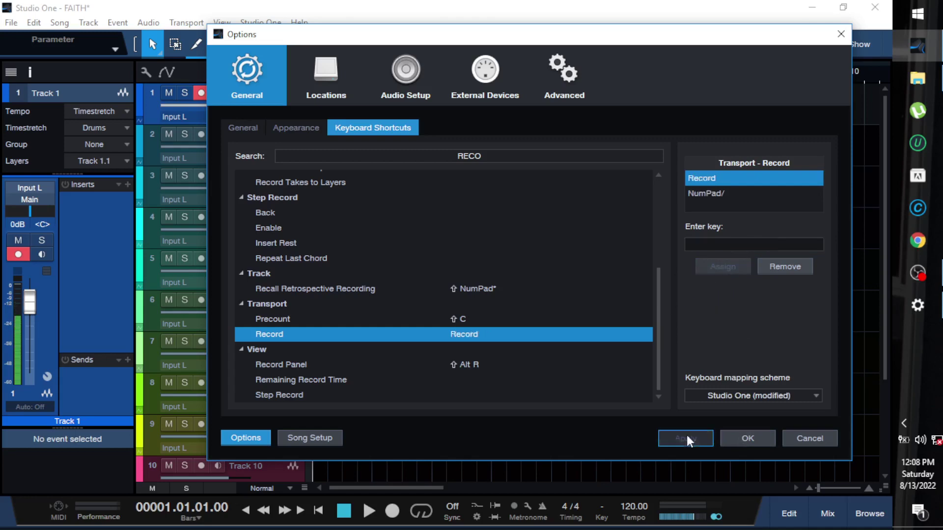
pyautogui.click(747, 437)
# Step: Test the new Record shortcut with a take about seven and a half bars long on Track 1 and delete the clip
pyautogui.press('KP_Divide')
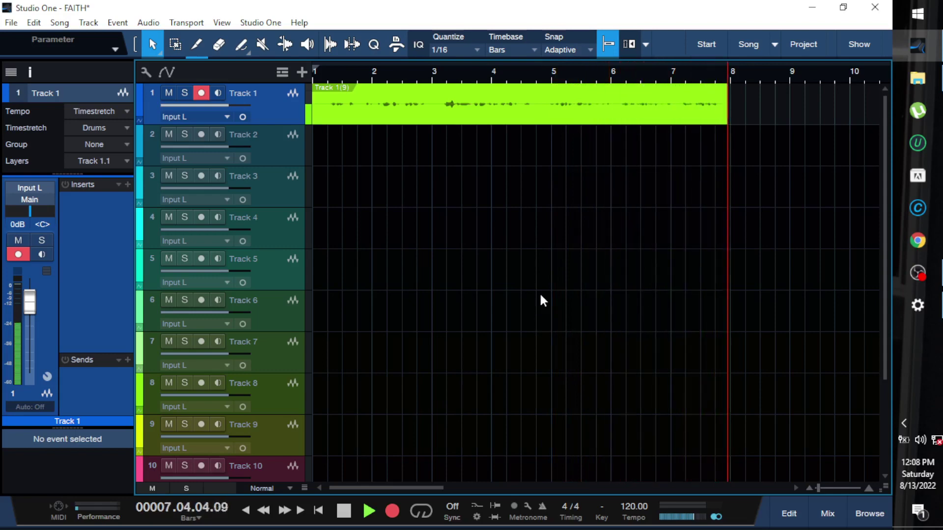
pyautogui.press('space')
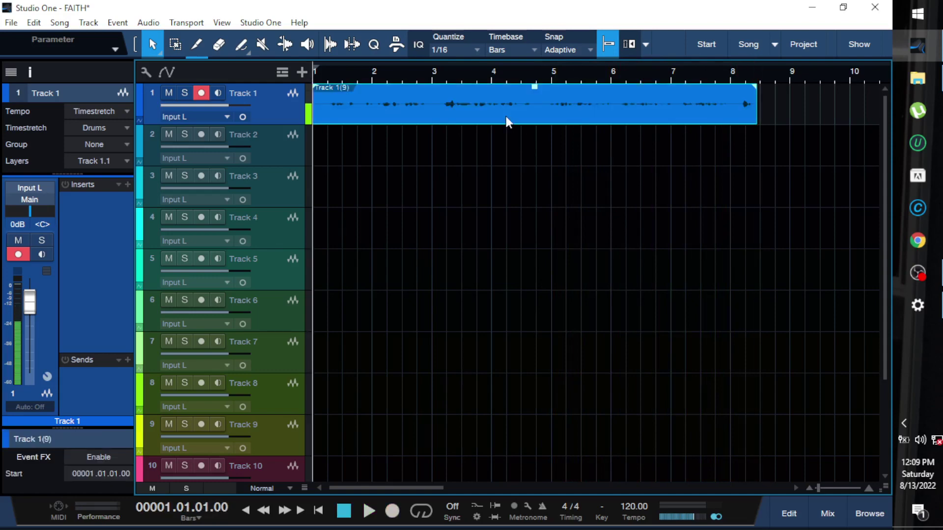
pyautogui.press('Delete')
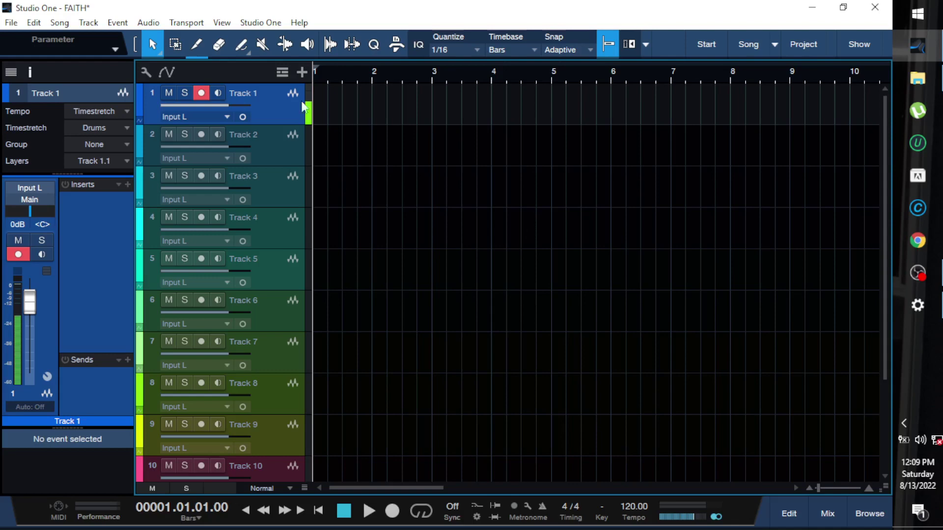
# Step: Search the keyboard shortcuts for "RECORD" and enter R as a replacement for NumPad/ on Transport Record without assigning it
pyautogui.click(260, 23)
pyautogui.click(289, 205)
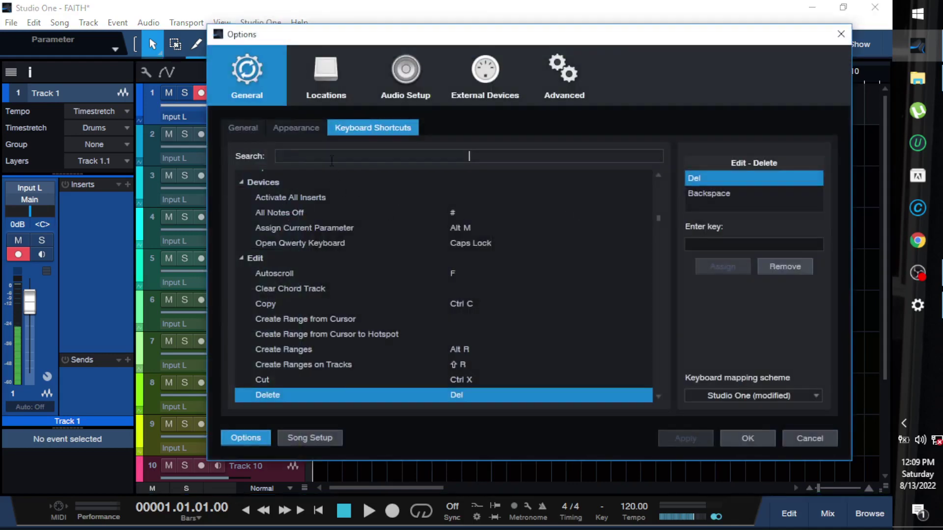
pyautogui.write('RECORD')
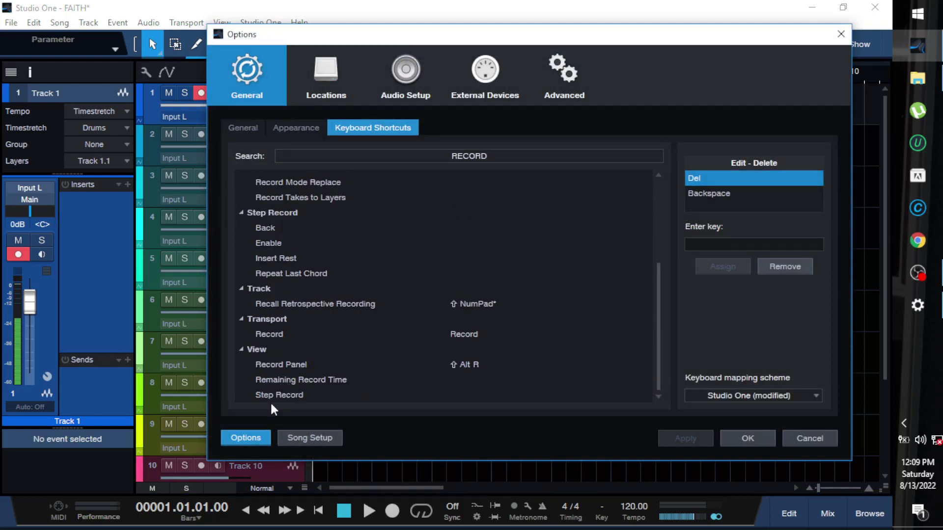
pyautogui.click(274, 336)
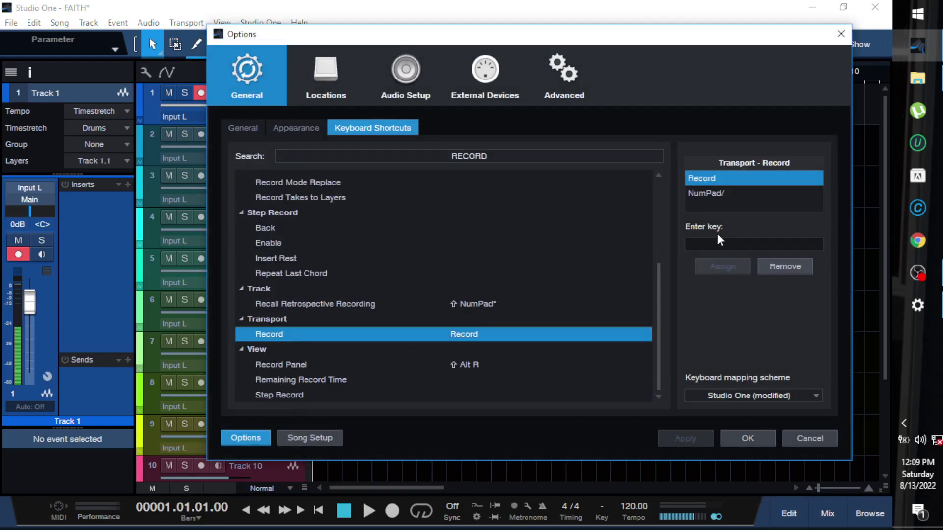
pyautogui.click(725, 194)
pyautogui.click(718, 244)
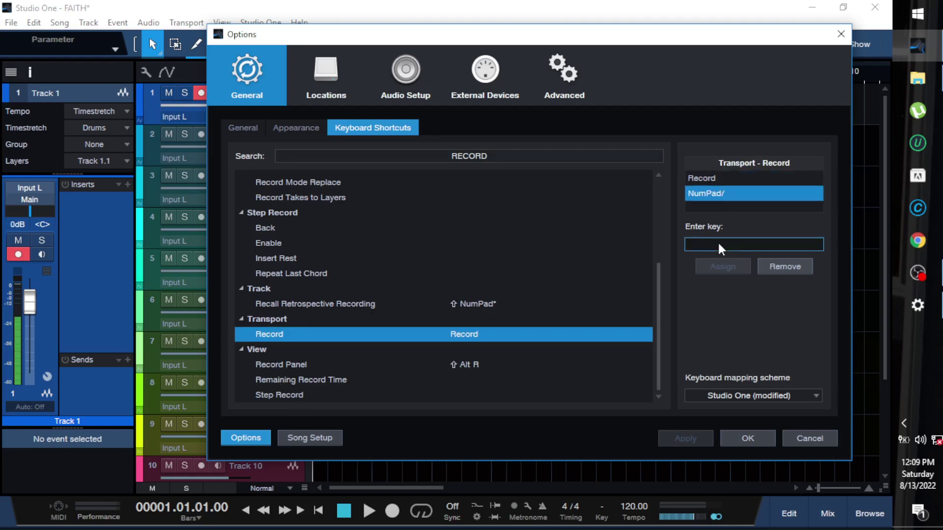
pyautogui.press('r')
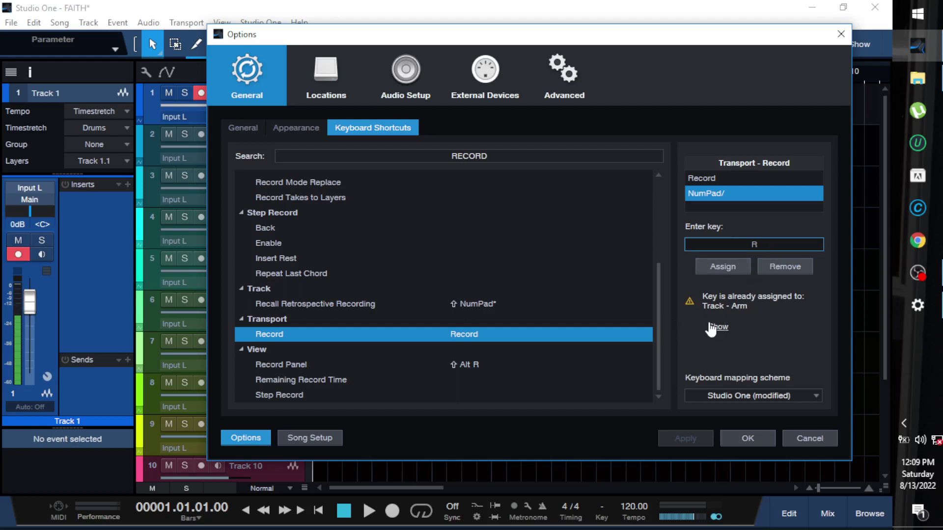
pyautogui.moveTo(501, 40); pyautogui.dragTo(608, 33)
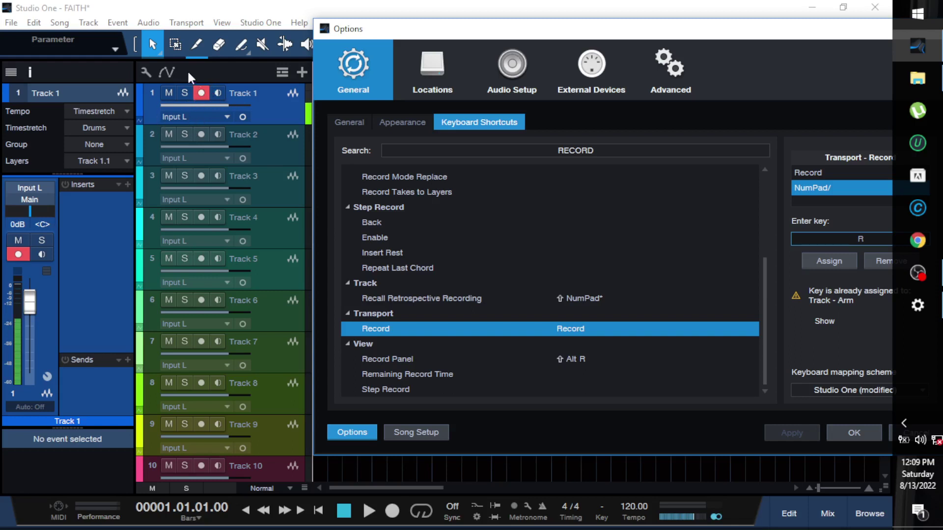
pyautogui.moveTo(651, 35); pyautogui.dragTo(524, 27)
pyautogui.click(394, 34)
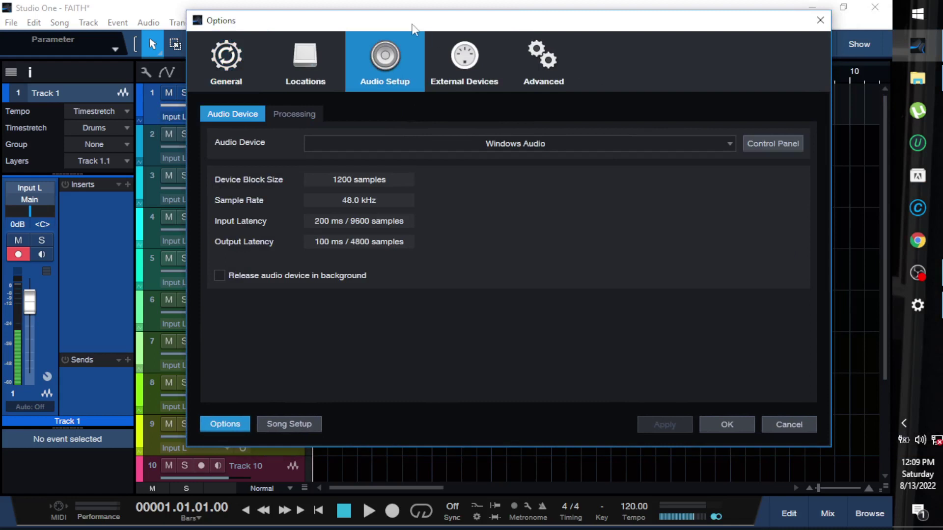
pyautogui.moveTo(415, 30); pyautogui.dragTo(505, 35)
pyautogui.click(327, 61)
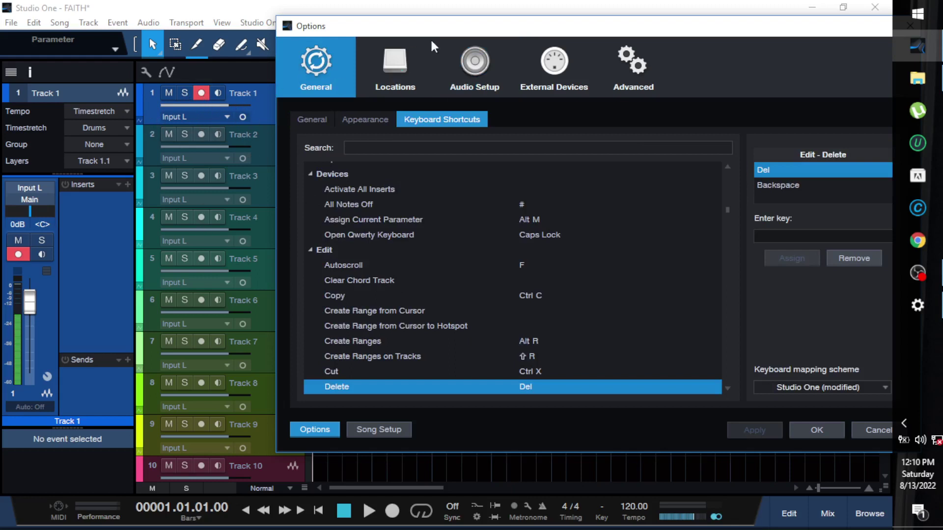
# Step: Search the keyboard shortcuts for "RECORD", assign R to Transport Record in place of the Record key, and confirm the options
pyautogui.moveTo(455, 28); pyautogui.dragTo(208, 24)
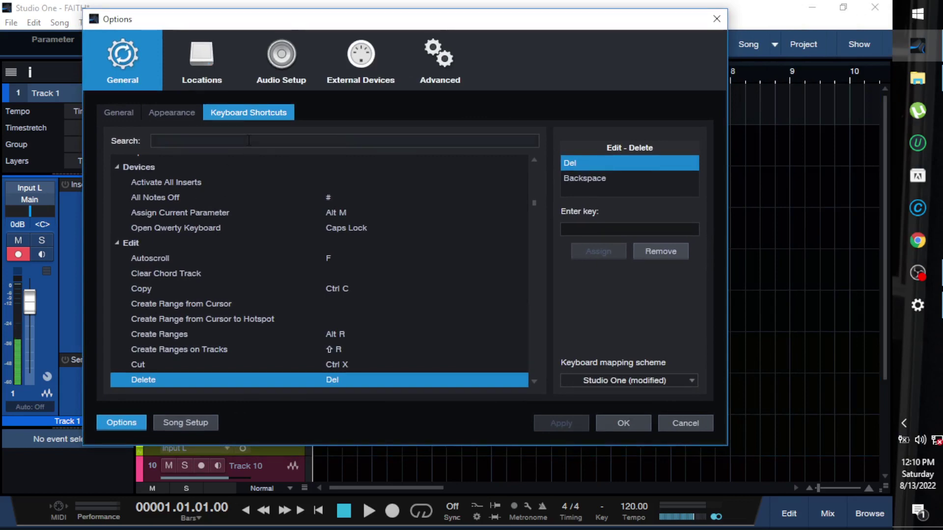
pyautogui.write('RECORD')
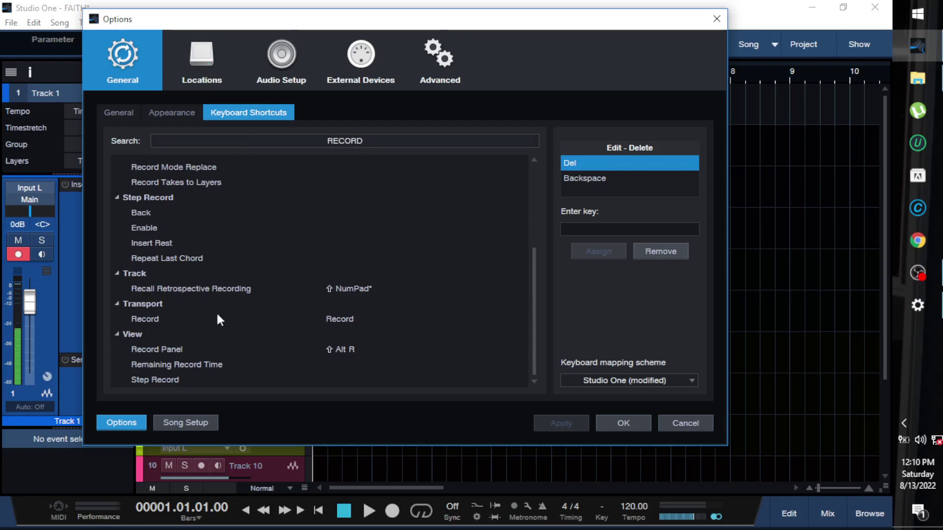
pyautogui.click(170, 318)
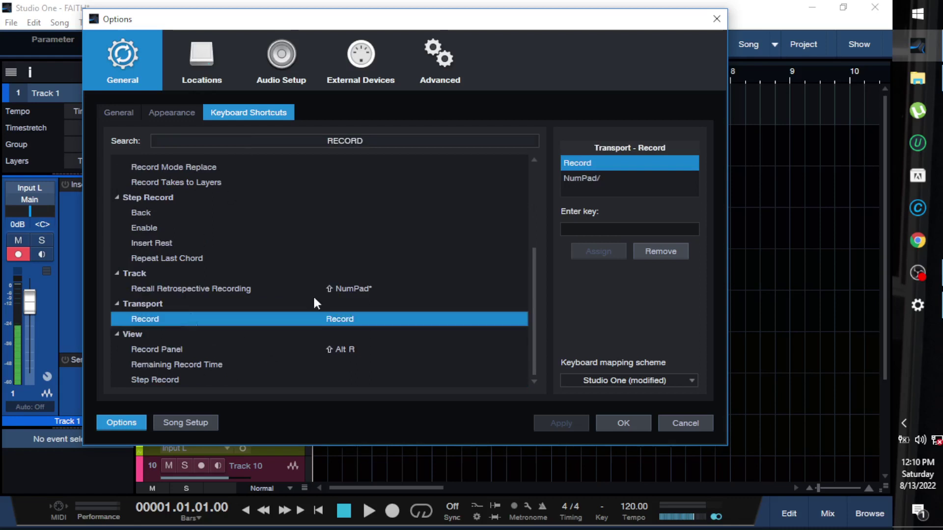
pyautogui.click(574, 228)
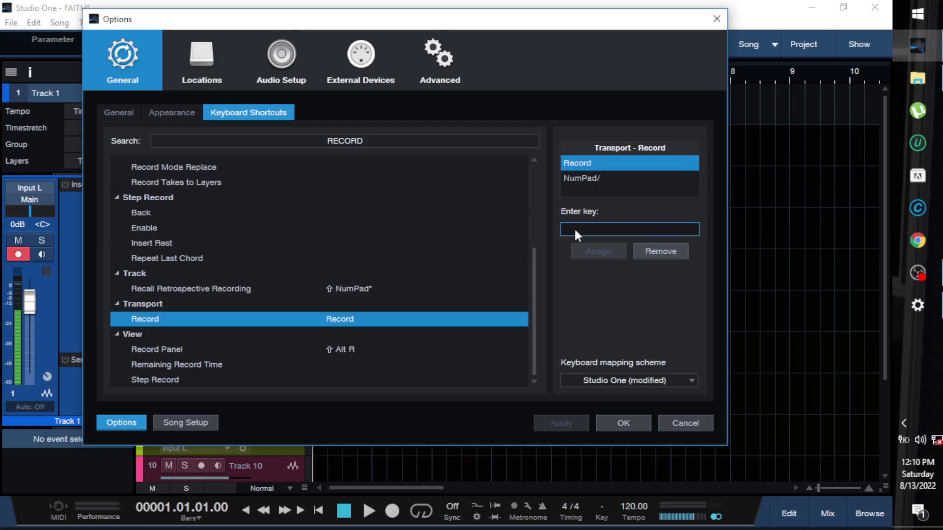
pyautogui.press('r')
pyautogui.click(603, 251)
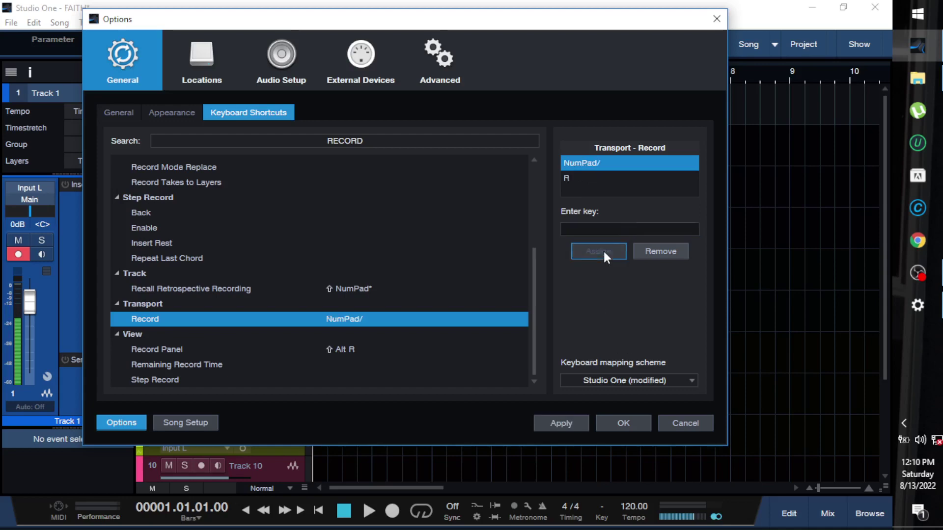
pyautogui.click(622, 423)
# Step: Test the R shortcut by recording a take about six and a half bars long on Track 1
pyautogui.press('r')
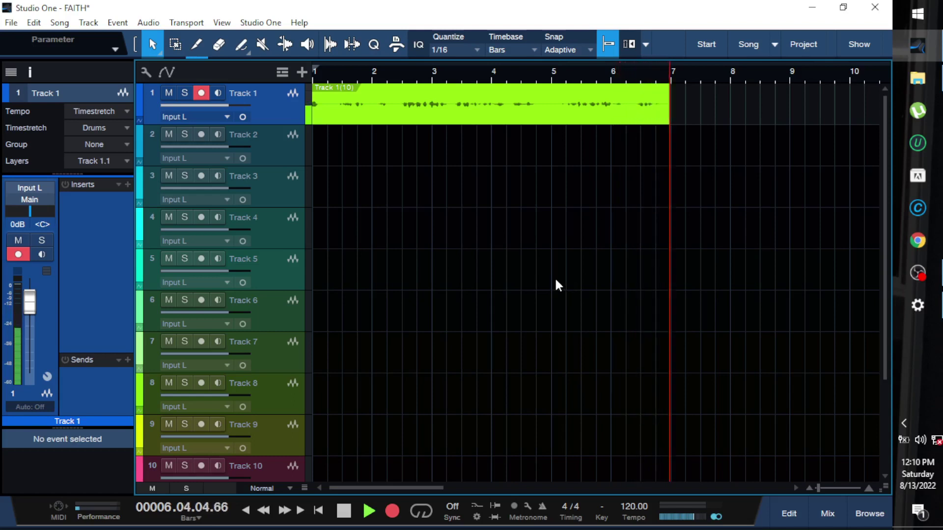
pyautogui.press('space')
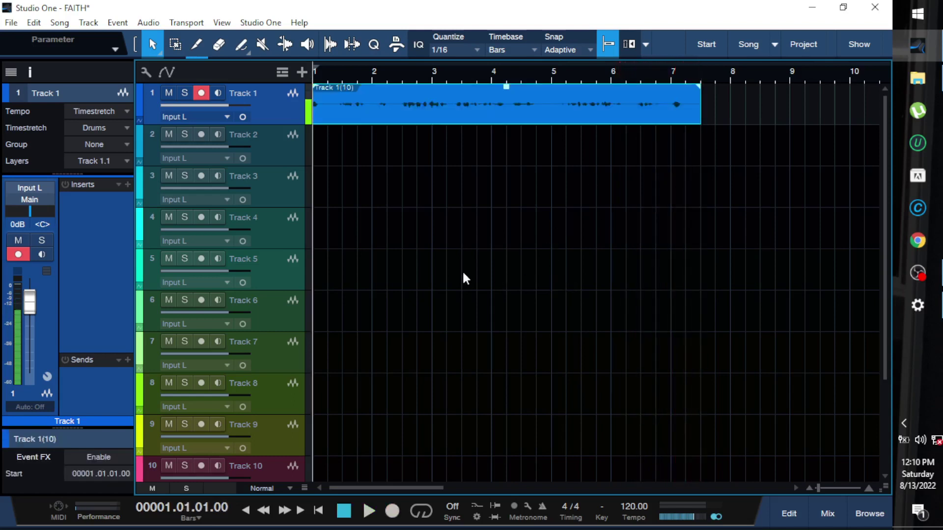
# Step: Search the keyboard shortcuts for "RECO", replace R with NumPad* for Transport Record, and apply and close the options
pyautogui.click(266, 22)
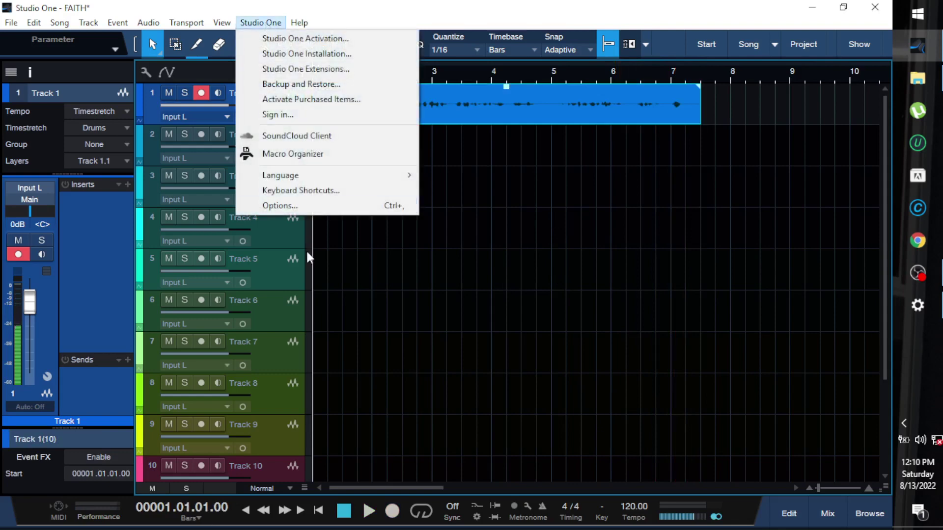
pyautogui.click(314, 205)
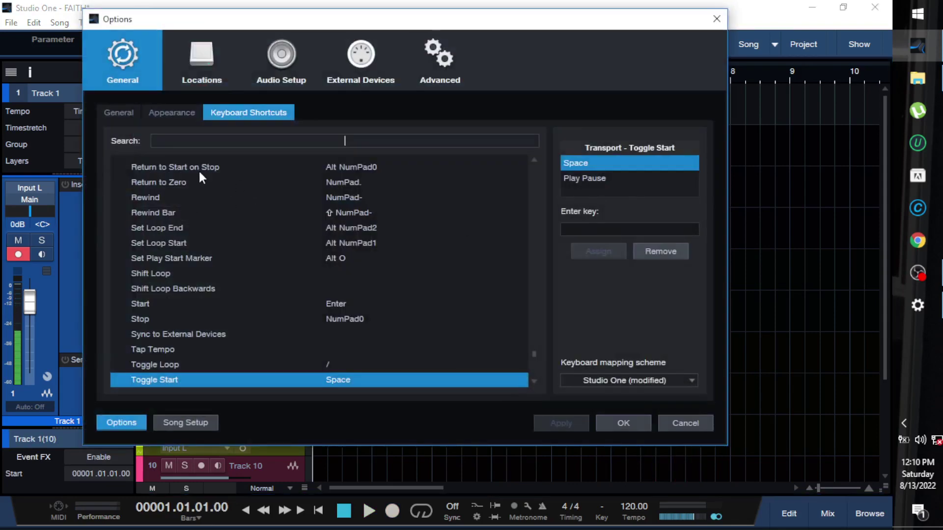
pyautogui.write('RECO')
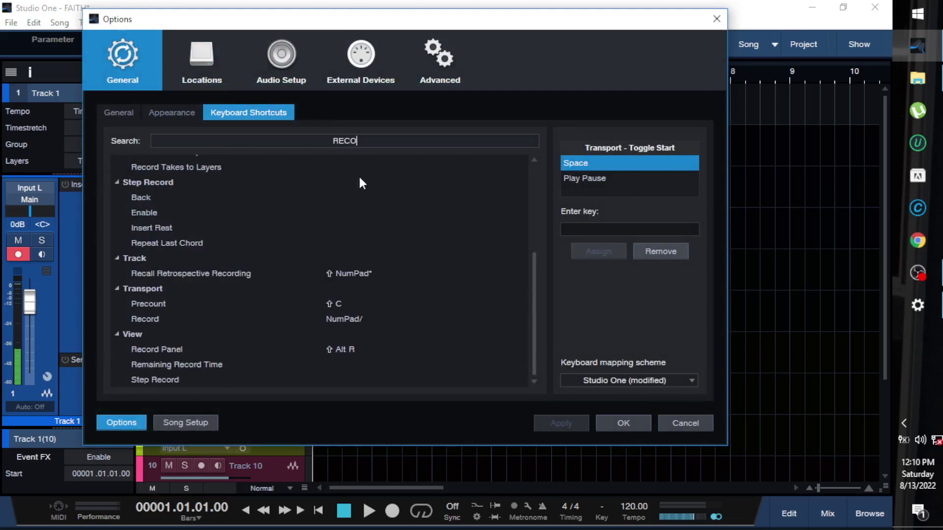
pyautogui.click(164, 318)
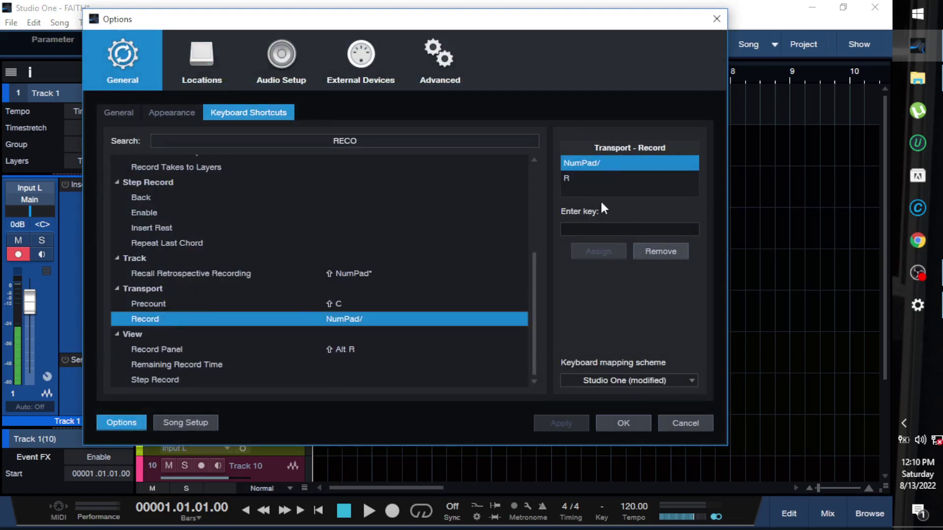
pyautogui.click(570, 179)
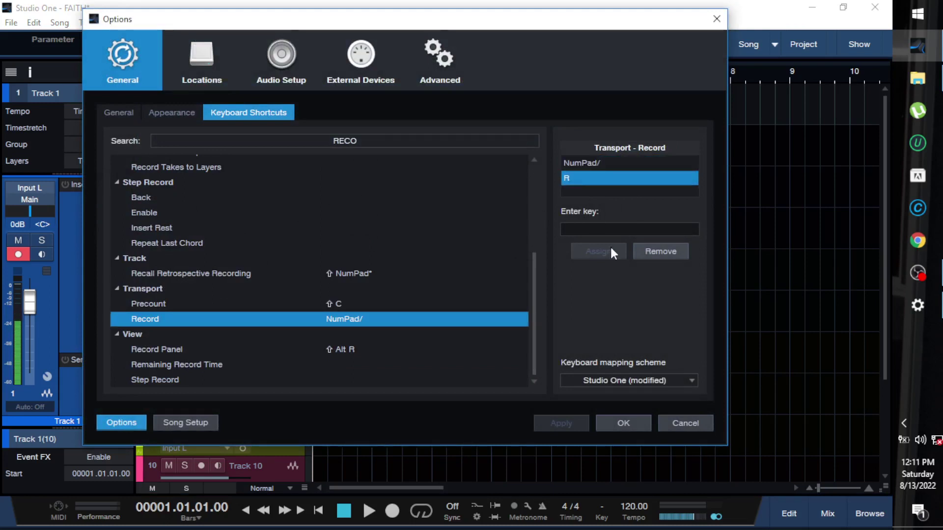
pyautogui.click(607, 229)
pyautogui.press('KP_Multiply')
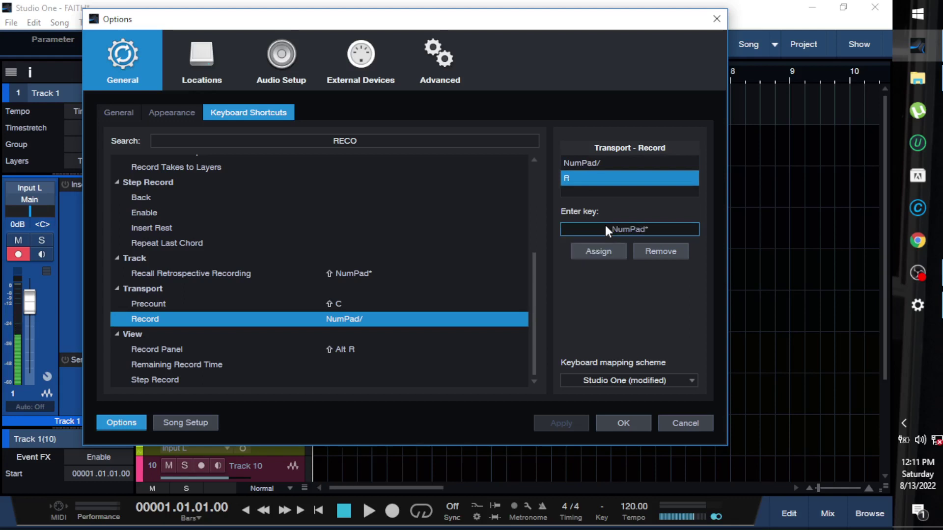
pyautogui.click(587, 251)
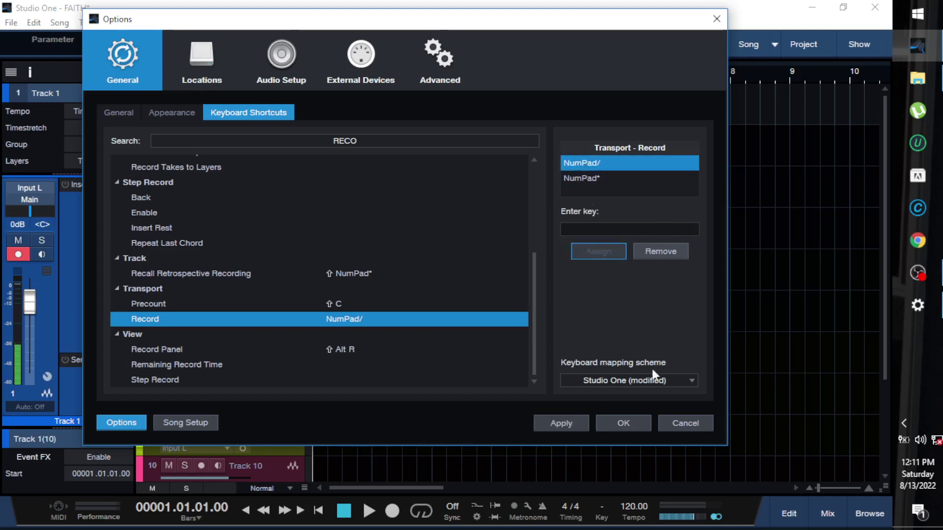
pyautogui.click(566, 421)
pyautogui.click(620, 428)
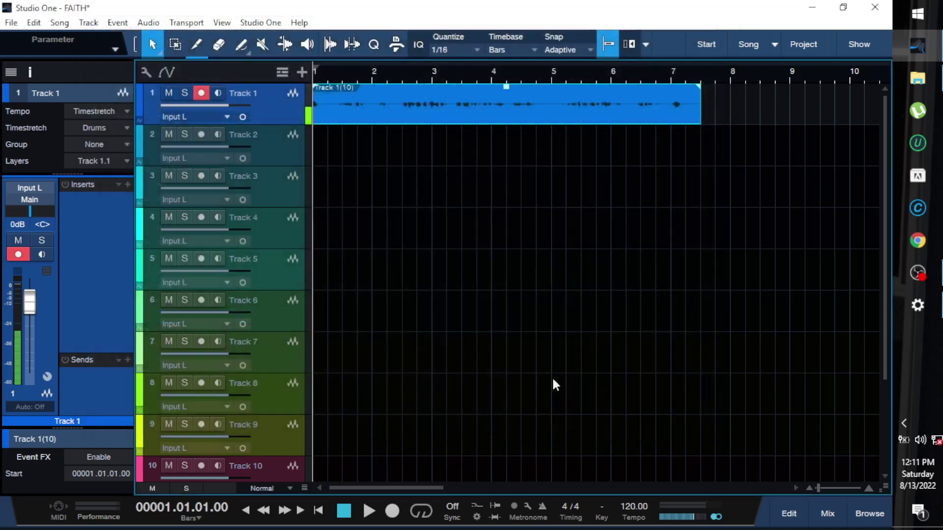
# Step: Search the keyboard shortcuts for "LOOP", assign NumPad/ to Transport Toggle Loop, and apply and close the options
pyautogui.click(260, 22)
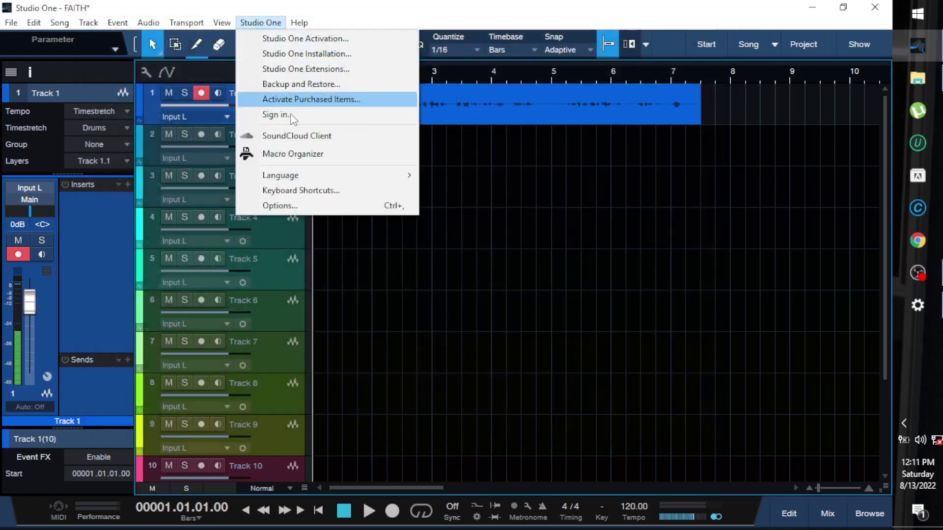
pyautogui.click(303, 208)
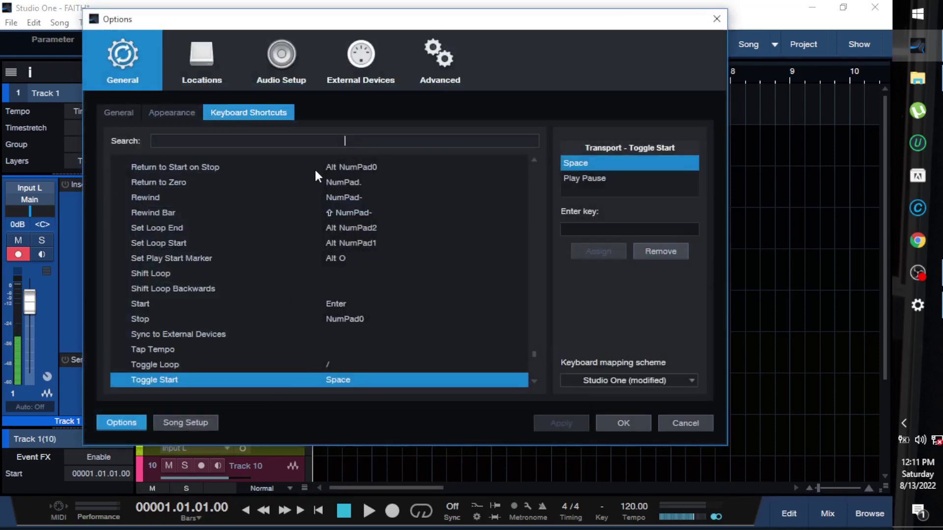
pyautogui.write('LOOP')
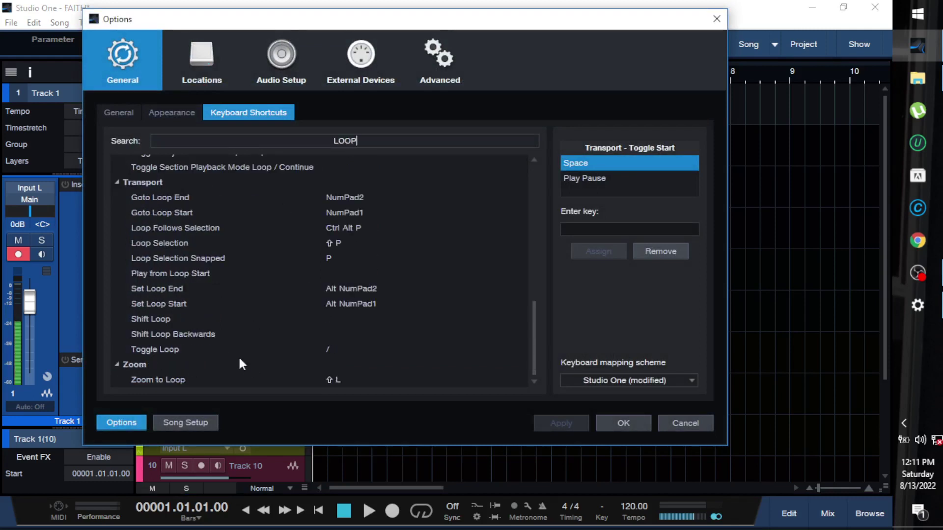
pyautogui.click(219, 349)
pyautogui.click(581, 227)
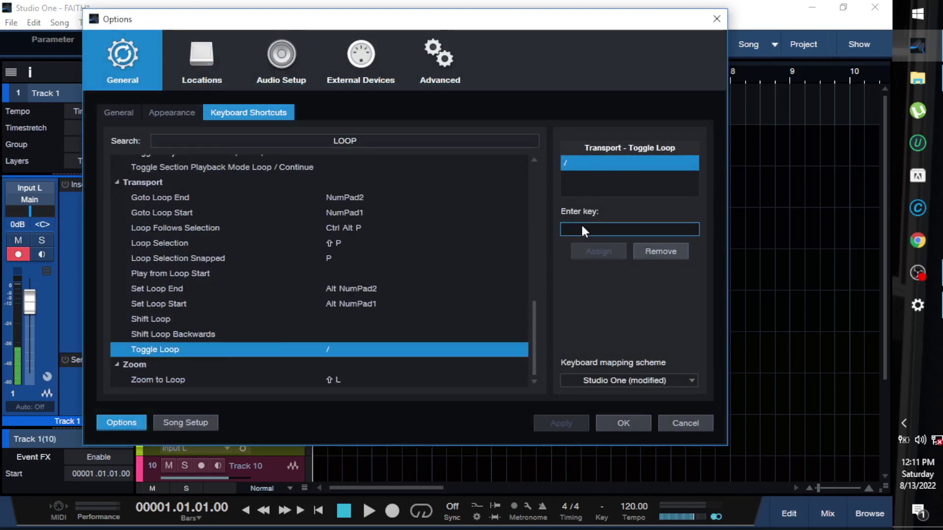
pyautogui.press('KP_Divide')
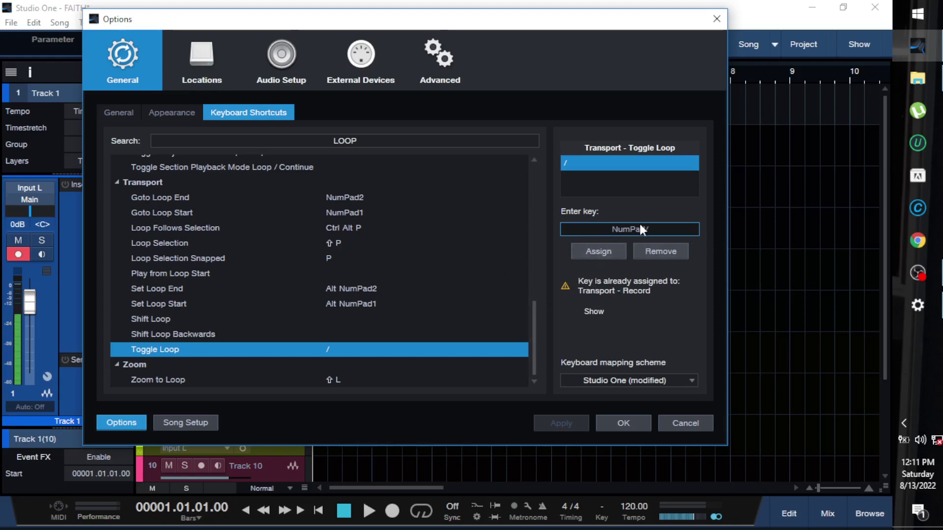
pyautogui.click(598, 254)
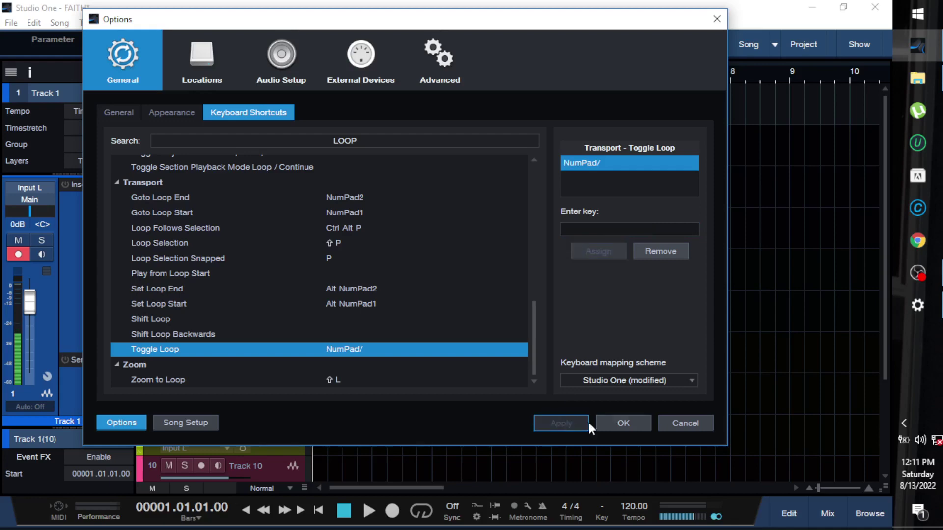
pyautogui.click(631, 423)
# Step: Set the loop range to the recorded clip on Track 1 and test the new Toggle Loop shortcut, leaving looping on
pyautogui.click(525, 115)
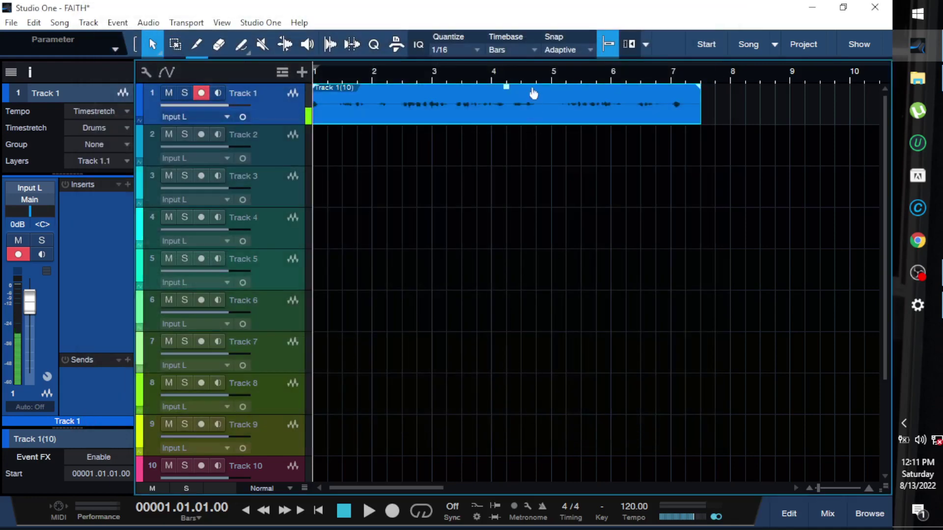
pyautogui.press('p')
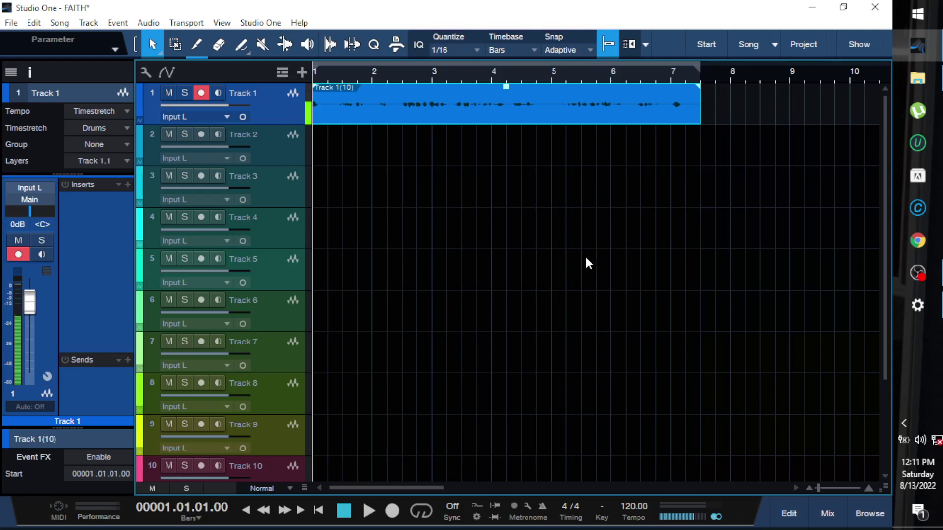
pyautogui.press('/')
pyautogui.press('/')
pyautogui.press('/')
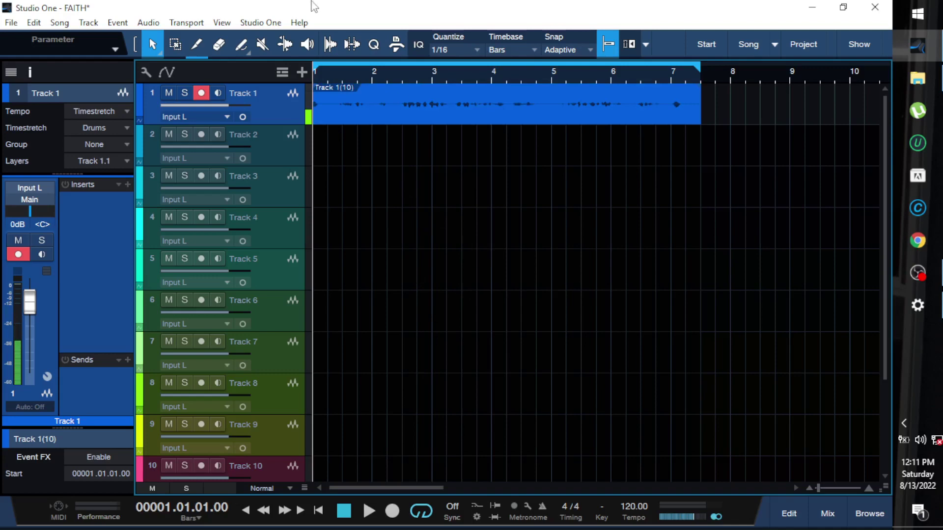
# Step: Search the keyboard shortcuts for "ARM", assign R to Track Arm, and apply and close the options
pyautogui.click(262, 23)
pyautogui.click(285, 219)
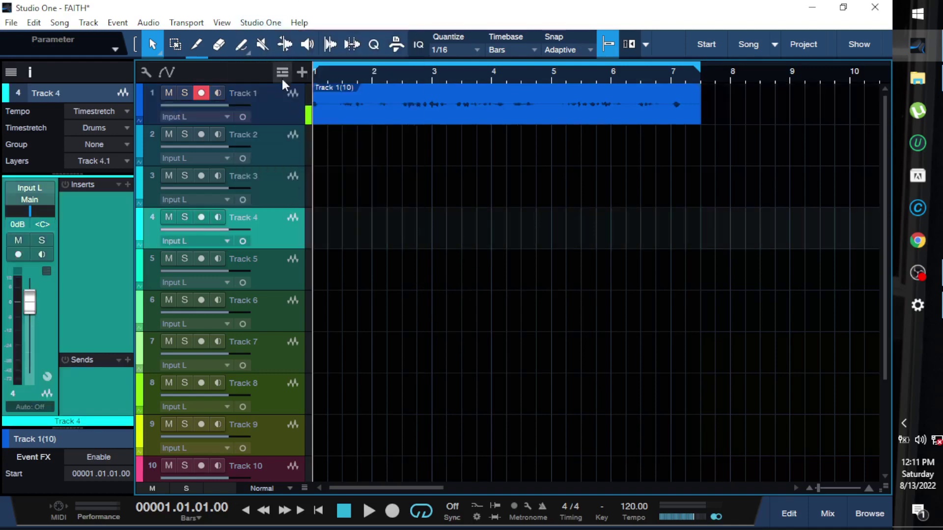
pyautogui.click(263, 24)
pyautogui.click(295, 206)
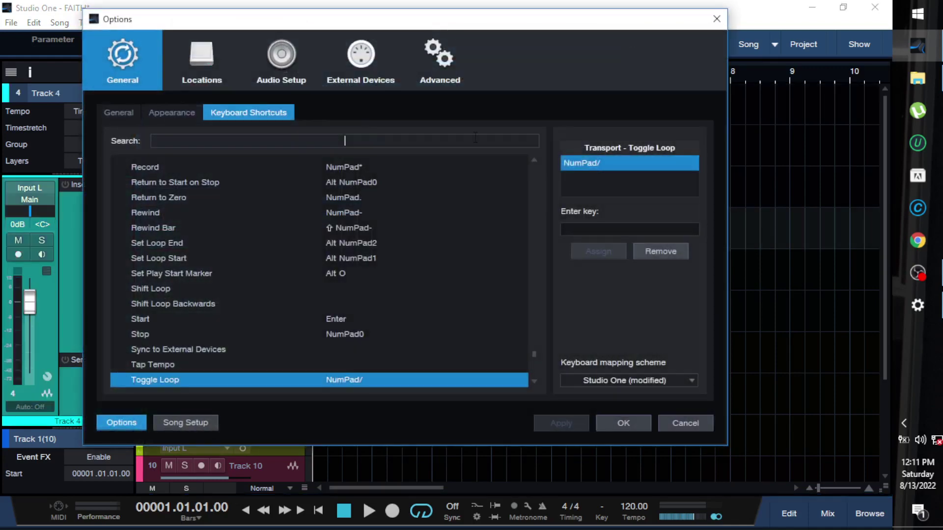
pyautogui.write('ARM')
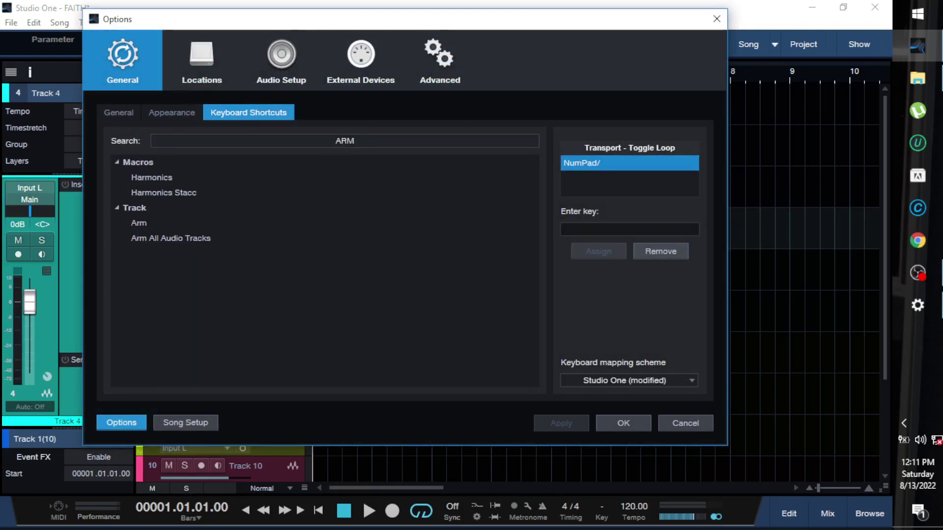
pyautogui.click(134, 222)
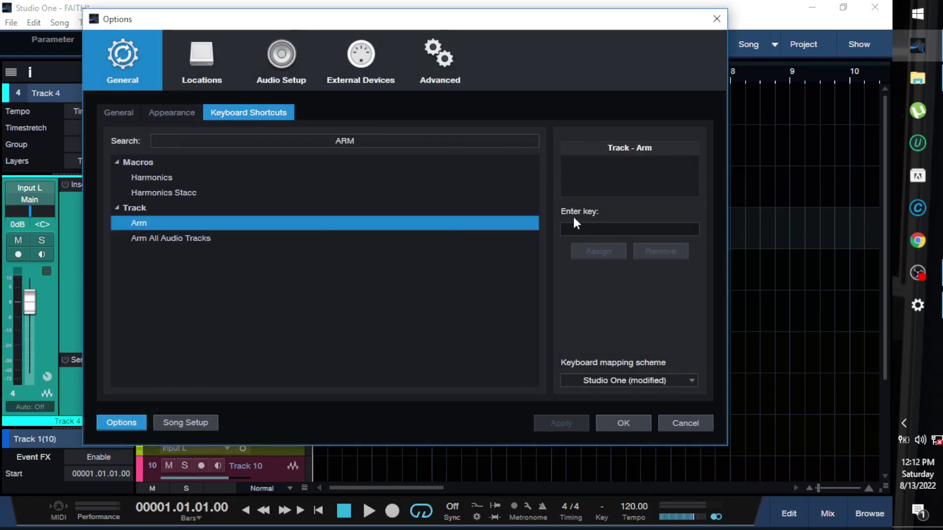
pyautogui.click(599, 229)
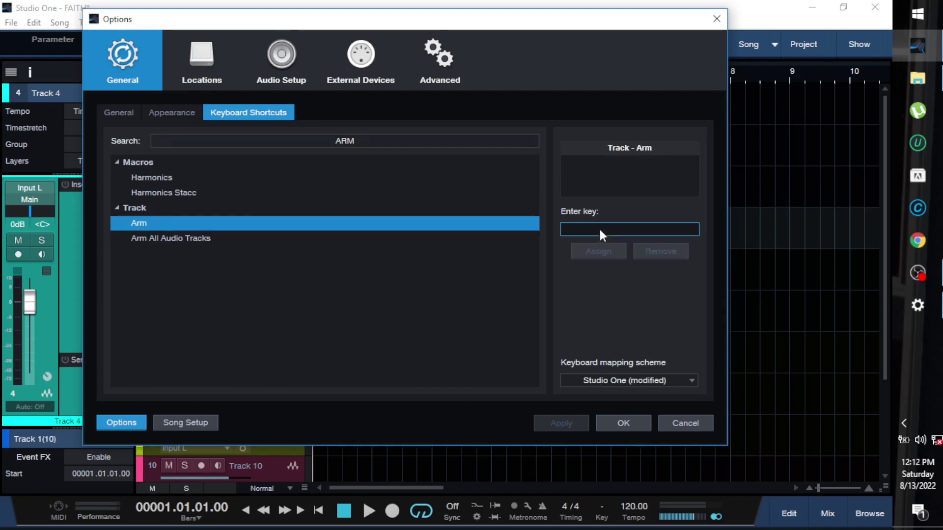
pyautogui.press('r')
pyautogui.click(595, 251)
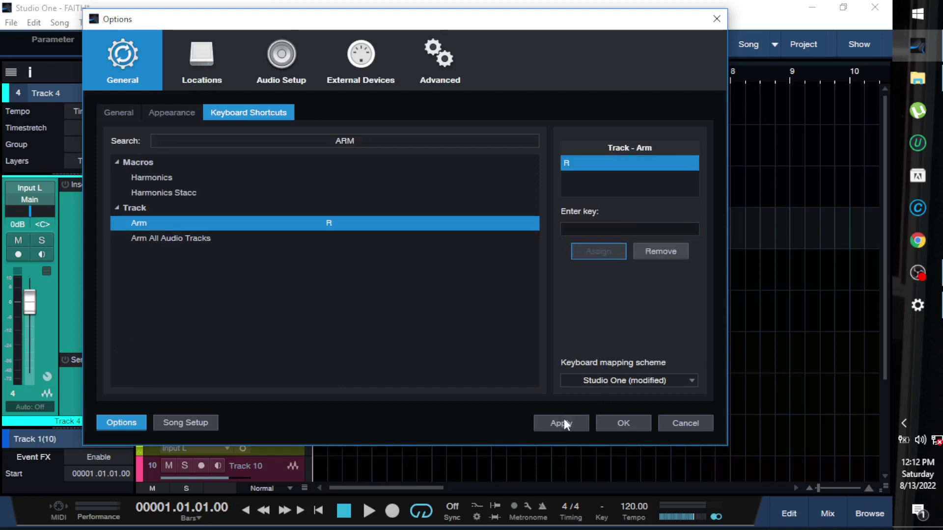
pyautogui.click(562, 422)
pyautogui.click(623, 422)
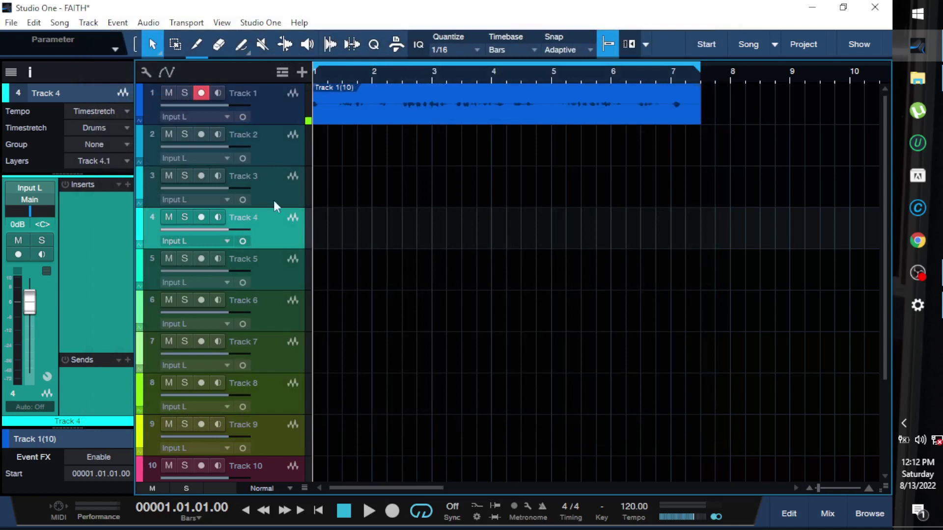
# Step: Test the new R shortcut by arming and disarming Track 4 for recording twice
pyautogui.press('r')
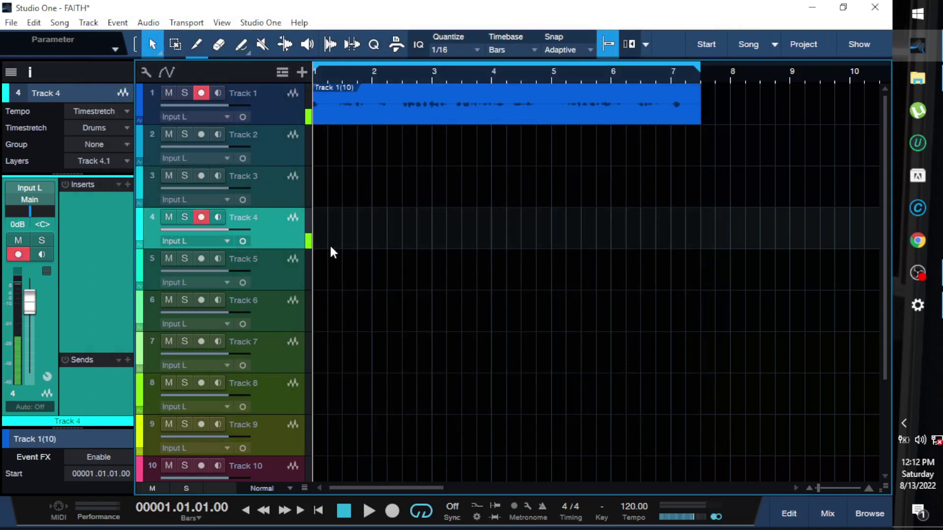
pyautogui.press('r')
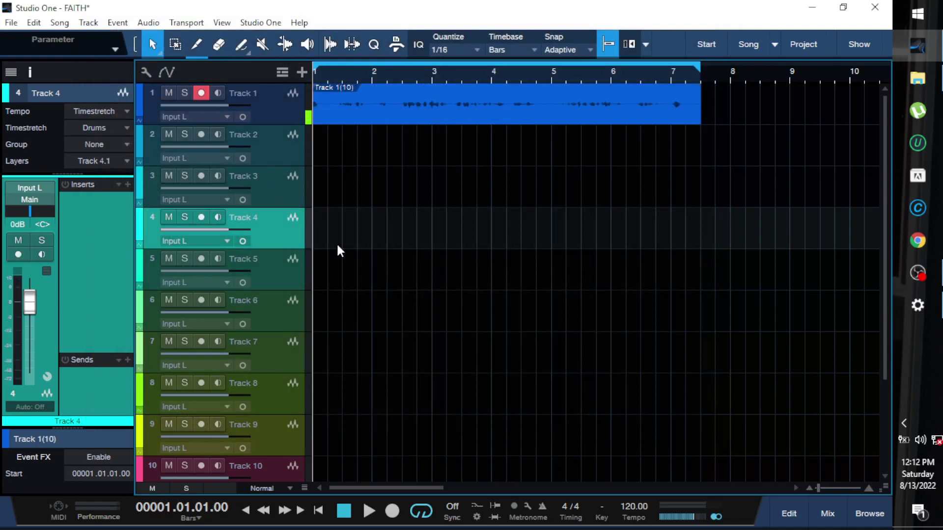
pyautogui.press('r')
pyautogui.press('r')
# Step: Select the recorded clip on Track 1 and test starting and stopping playback from bar 1
pyautogui.click(447, 102)
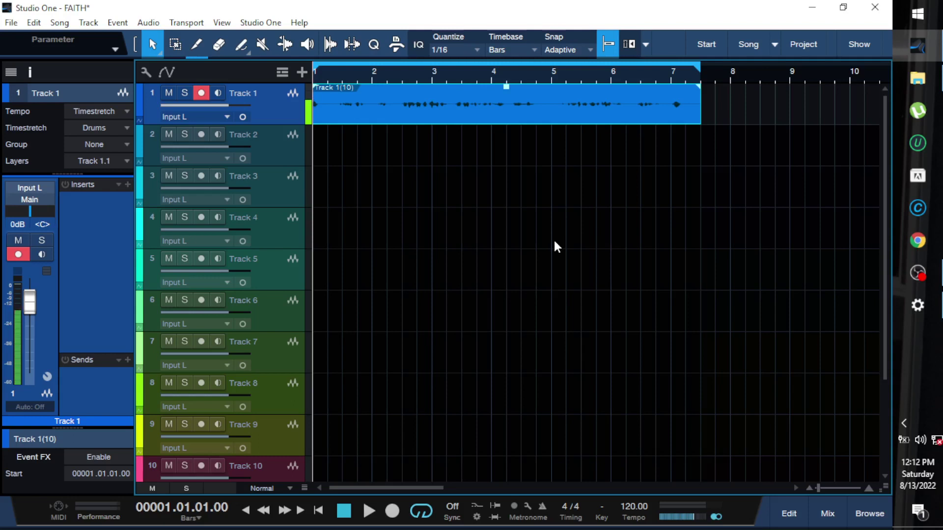
pyautogui.press('space')
pyautogui.press('space')
# Step: Mute the recorded clip on Track 1, deselect it, and play the loop to check the mute before stopping
pyautogui.click(482, 125)
pyautogui.click(505, 118)
pyautogui.click(462, 226)
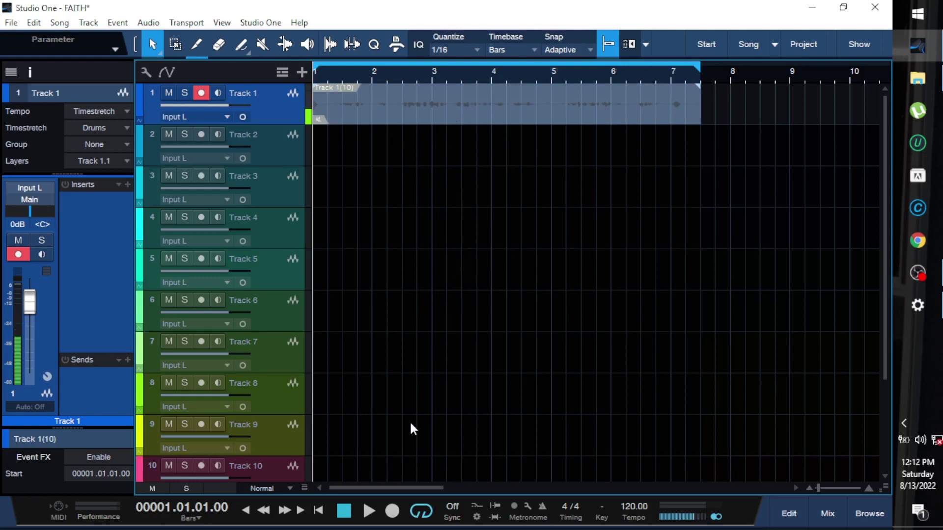
pyautogui.press('space')
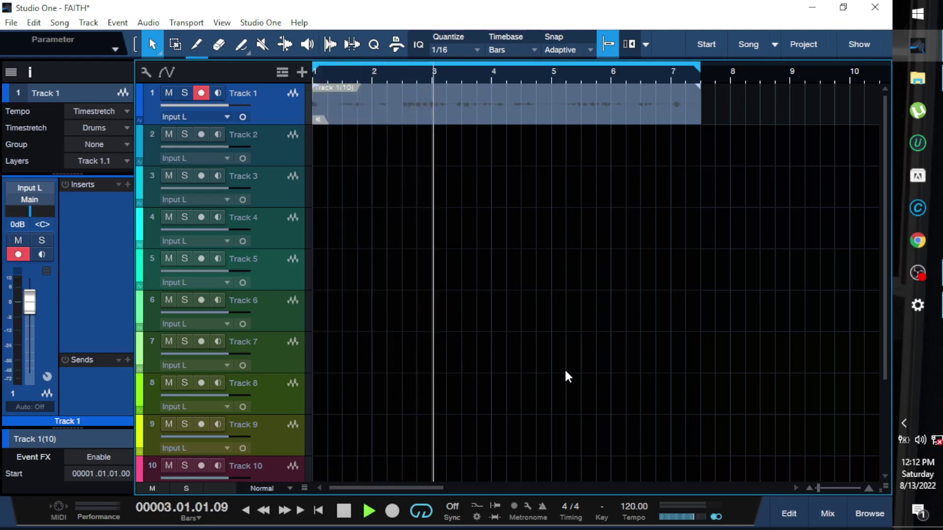
pyautogui.press('space')
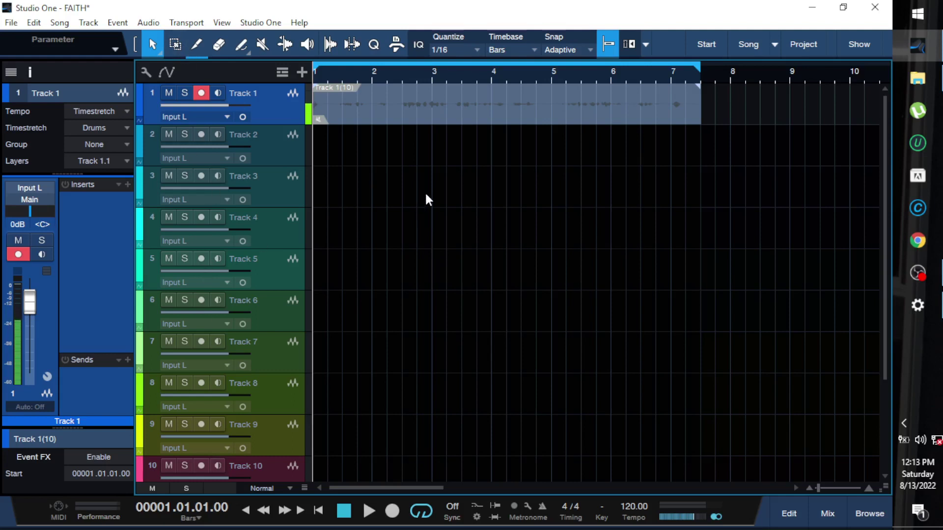
# Step: Test the T shortcut for opening the Add Tracks dialog and close it without adding tracks
pyautogui.press('t')
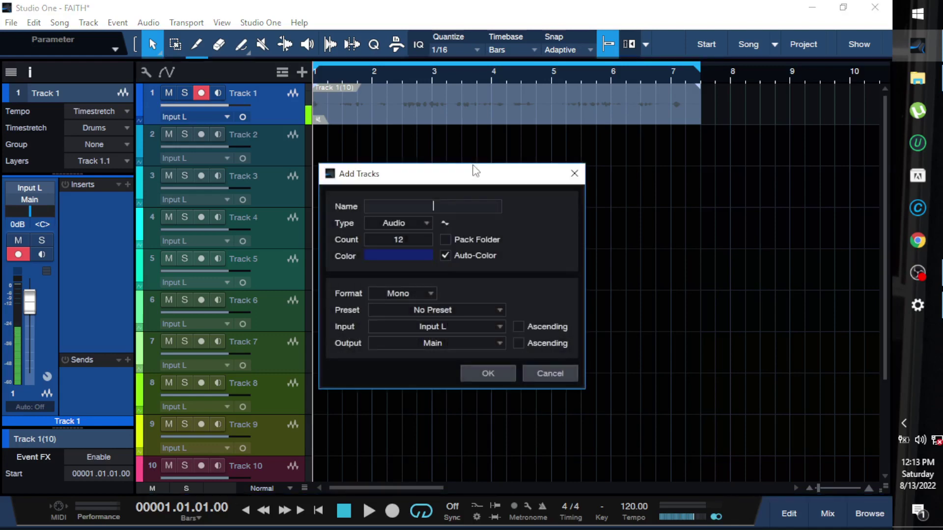
pyautogui.click(544, 371)
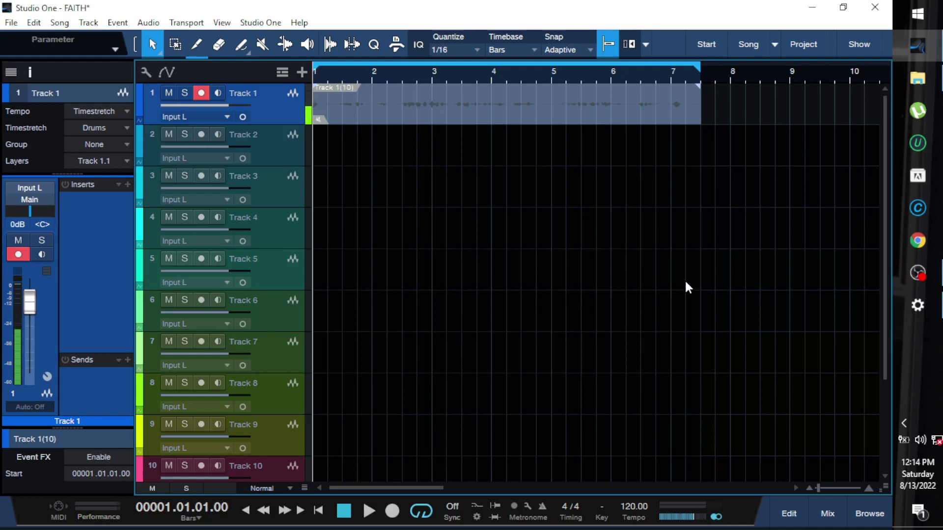
pyautogui.click(562, 117)
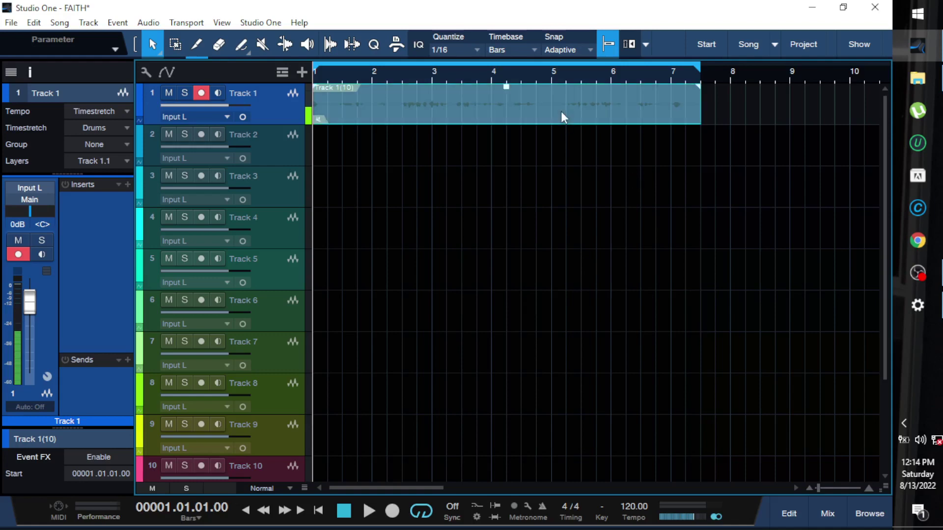
pyautogui.click(533, 183)
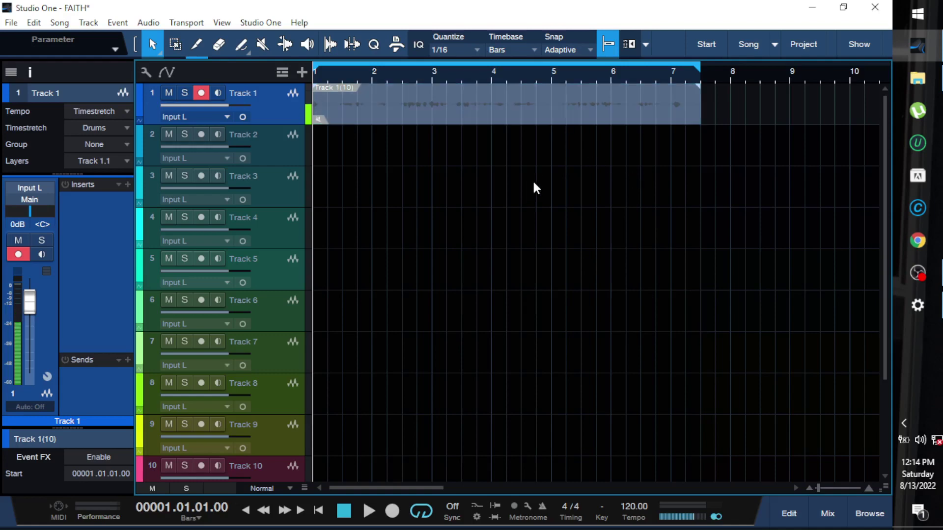